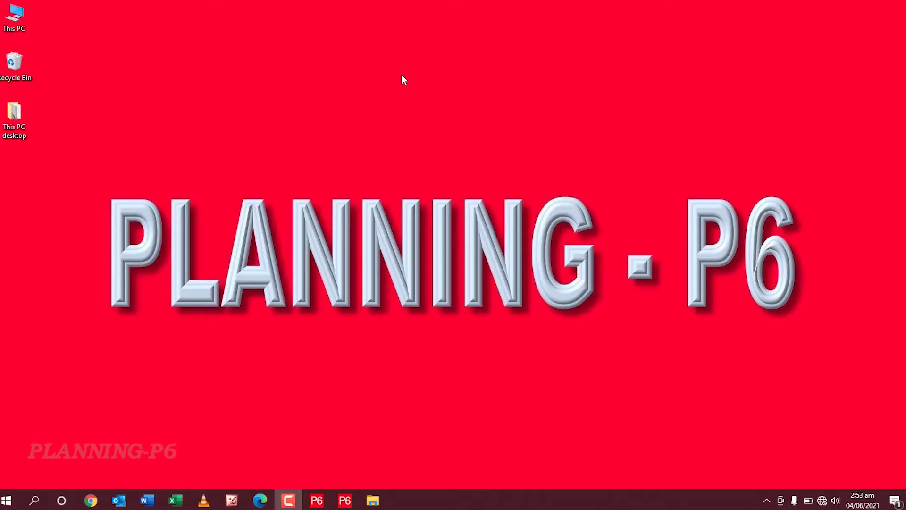
# Step: Switch to Primavera P6 and open the Group and Sort settings for the activity table
pyautogui.click(344, 499)
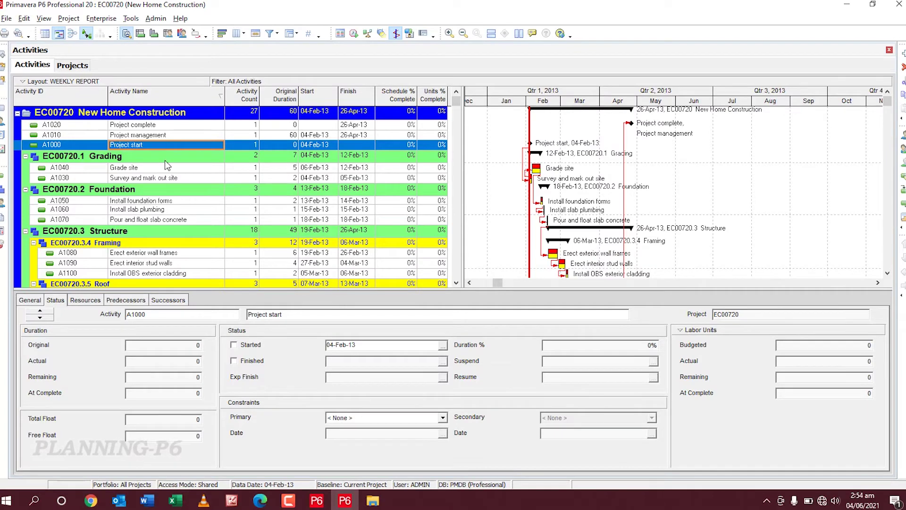
pyautogui.click(158, 125)
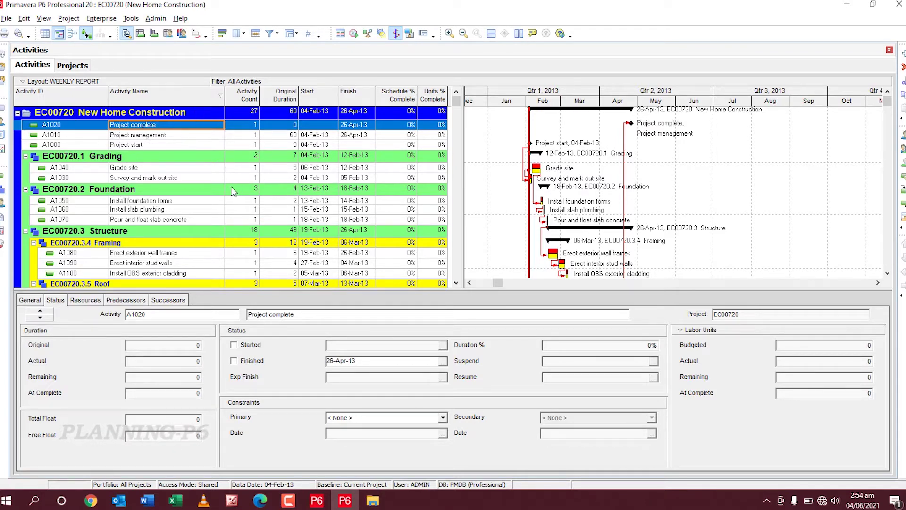
pyautogui.rightClick(180, 143)
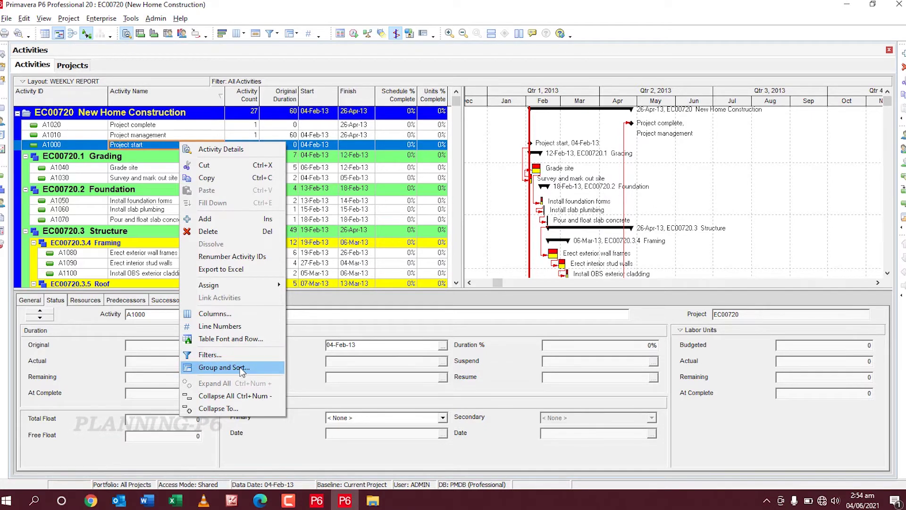
pyautogui.click(242, 369)
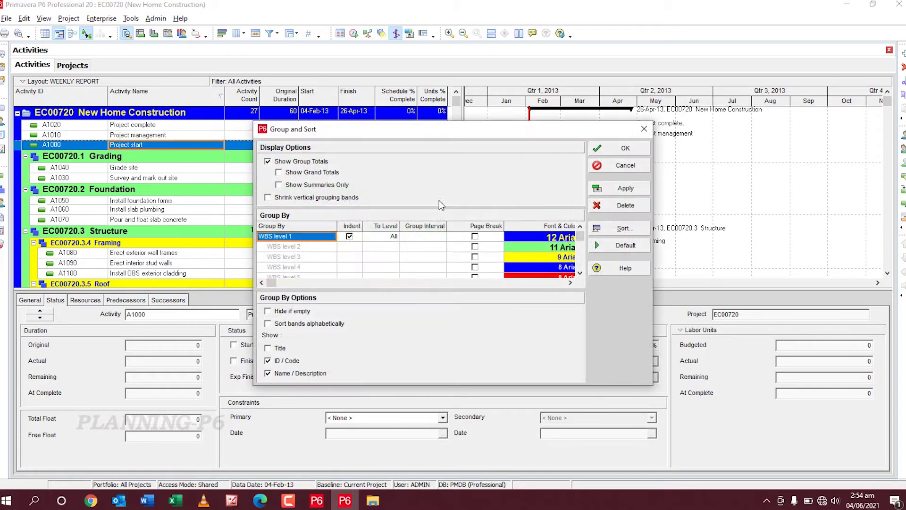
# Step: Resize and reposition the Group and Sort dialog so the activity table stays visible beside it
pyautogui.moveTo(491, 122); pyautogui.dragTo(492, 53)
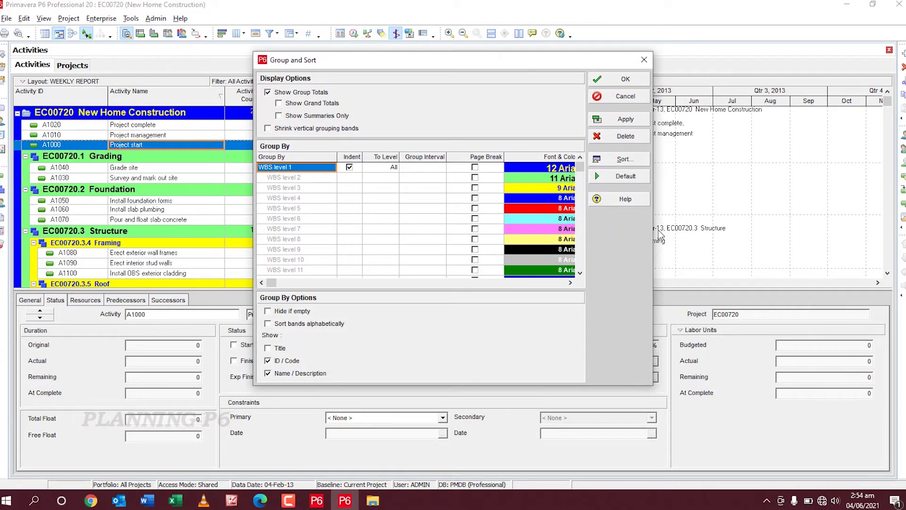
pyautogui.moveTo(652, 229); pyautogui.dragTo(814, 230)
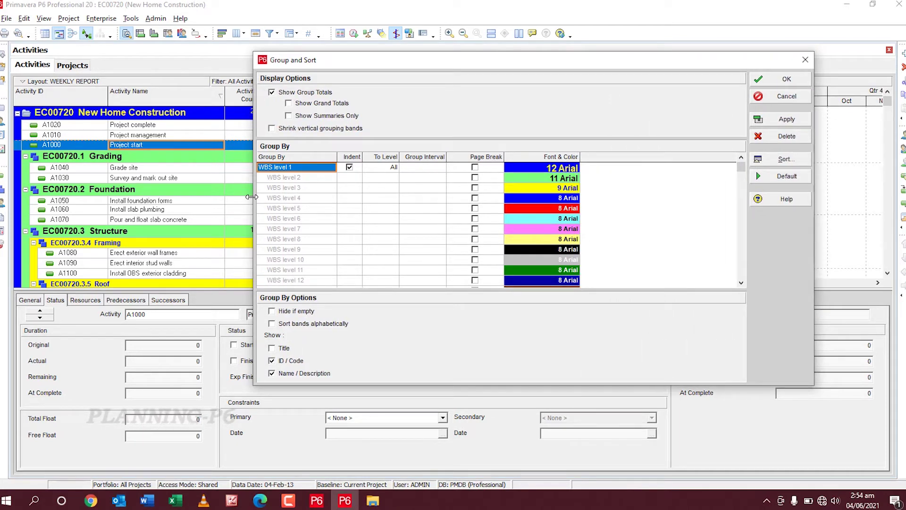
pyautogui.moveTo(255, 202); pyautogui.dragTo(101, 203)
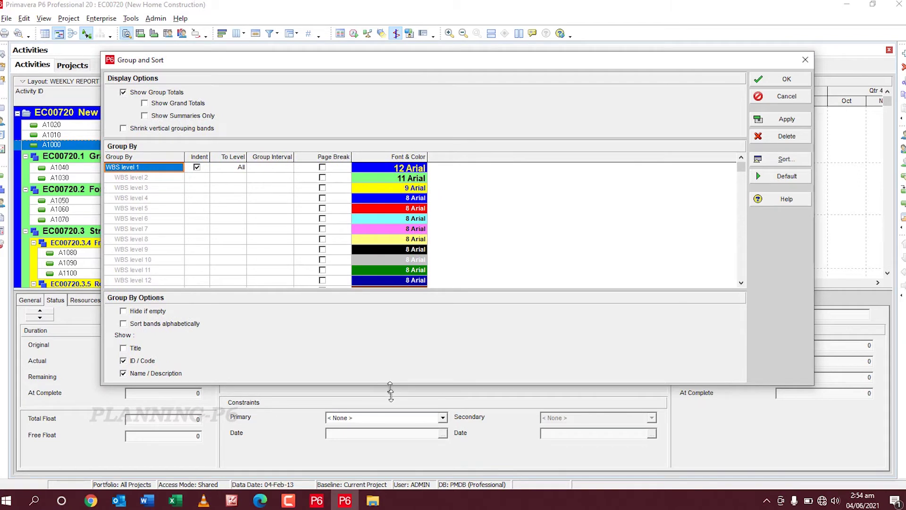
pyautogui.moveTo(389, 391); pyautogui.dragTo(389, 419)
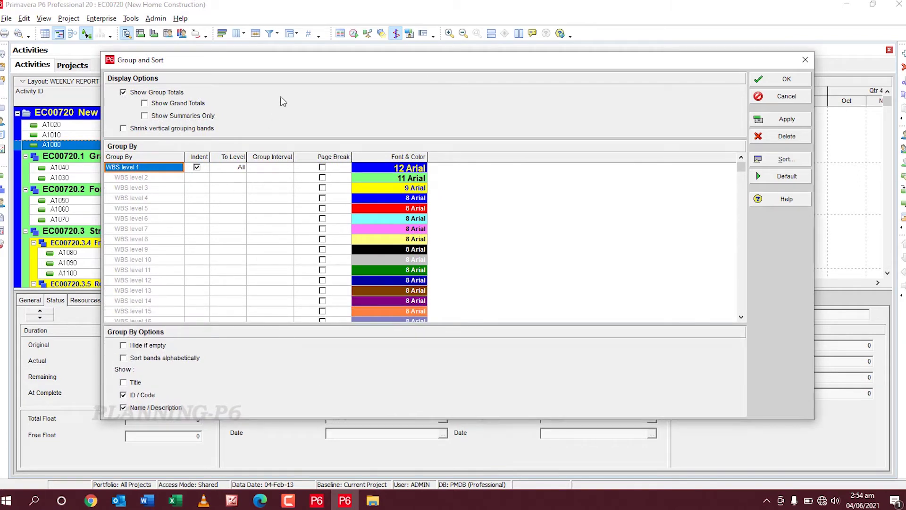
pyautogui.moveTo(295, 65); pyautogui.dragTo(404, 118)
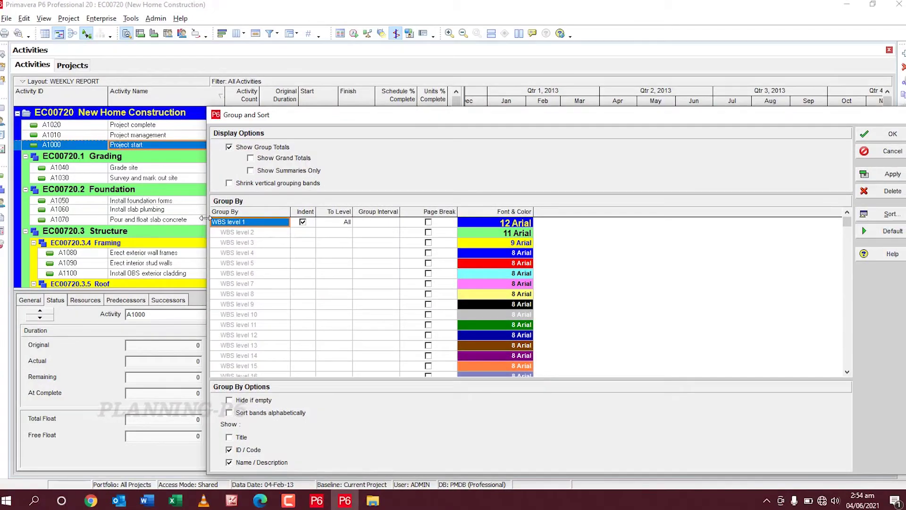
pyautogui.moveTo(202, 219); pyautogui.dragTo(376, 219)
pyautogui.moveTo(623, 118); pyautogui.dragTo(536, 136)
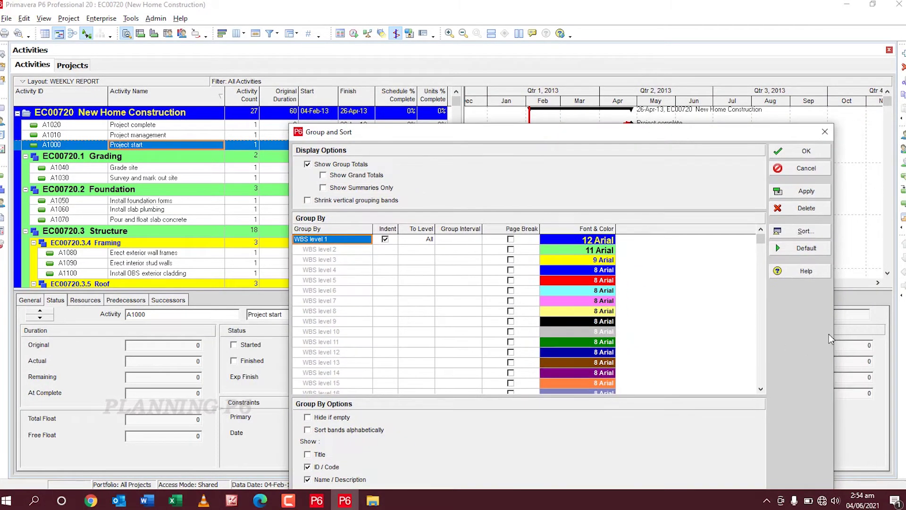
pyautogui.moveTo(833, 324); pyautogui.dragTo(696, 321)
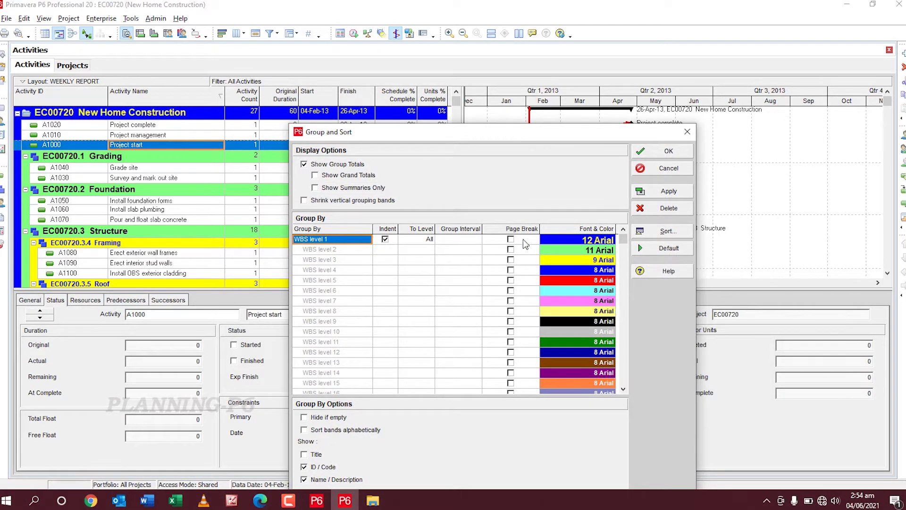
pyautogui.moveTo(529, 138); pyautogui.dragTo(675, 91)
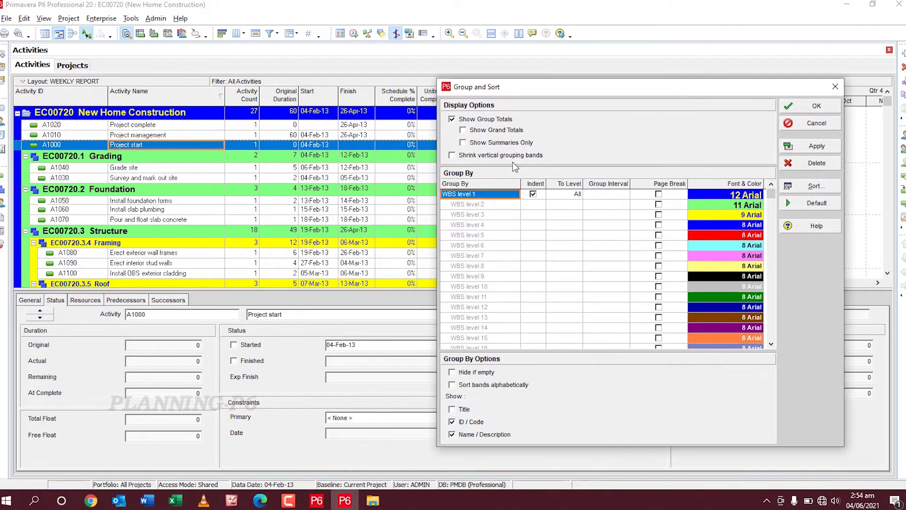
# Step: Apply the grouping without group totals, and apply it again with Show Group Totals enabled
pyautogui.click(453, 119)
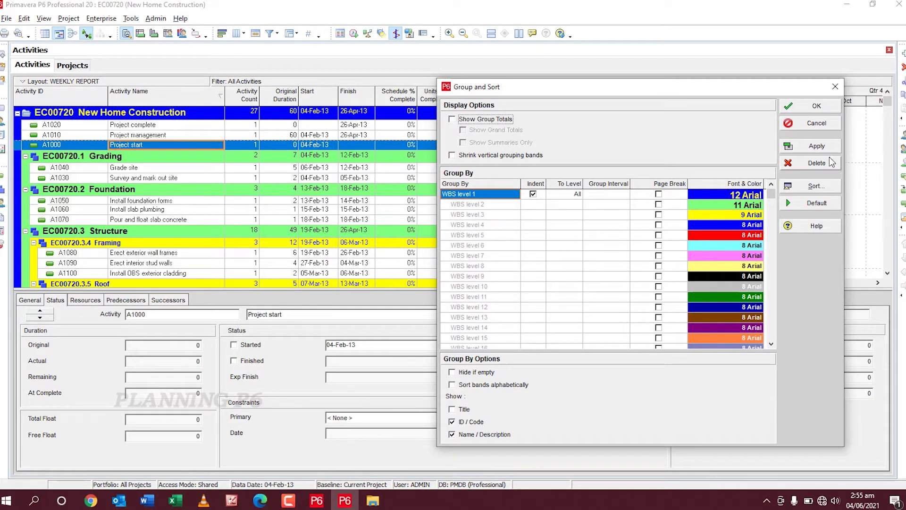
pyautogui.click(813, 147)
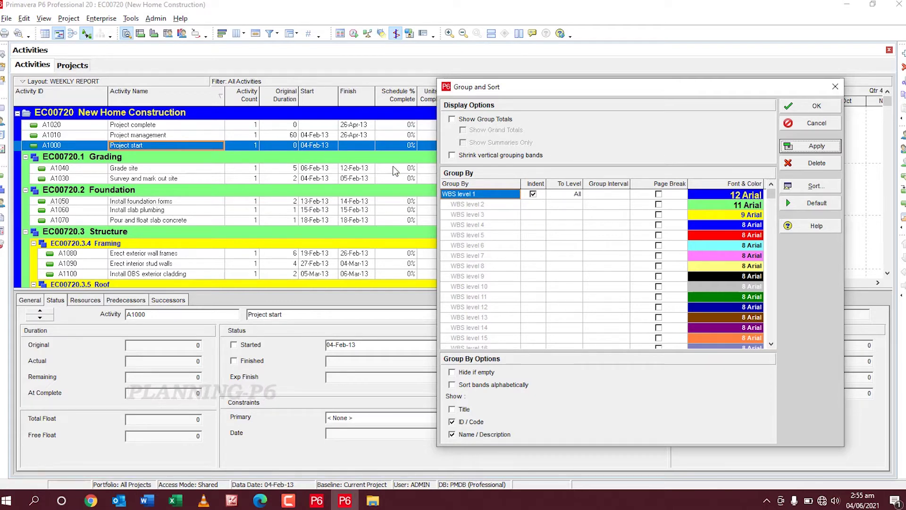
pyautogui.click(462, 120)
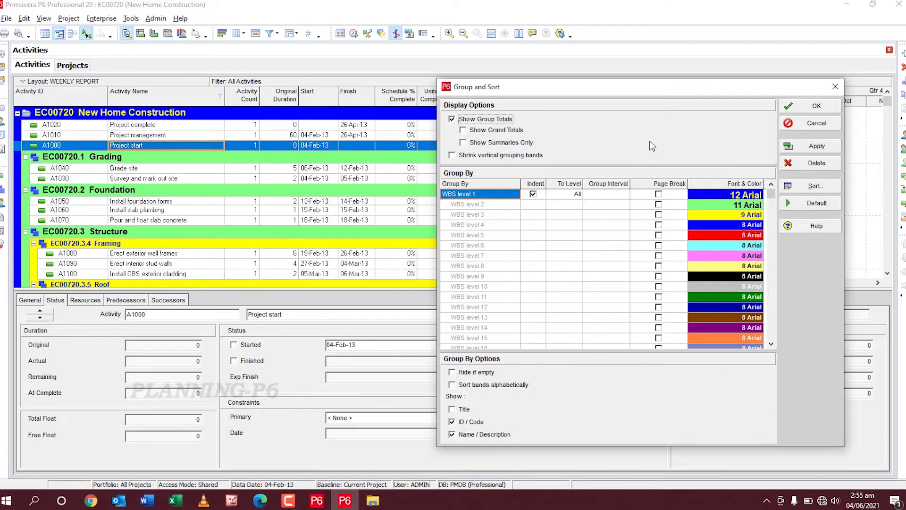
pyautogui.click(812, 147)
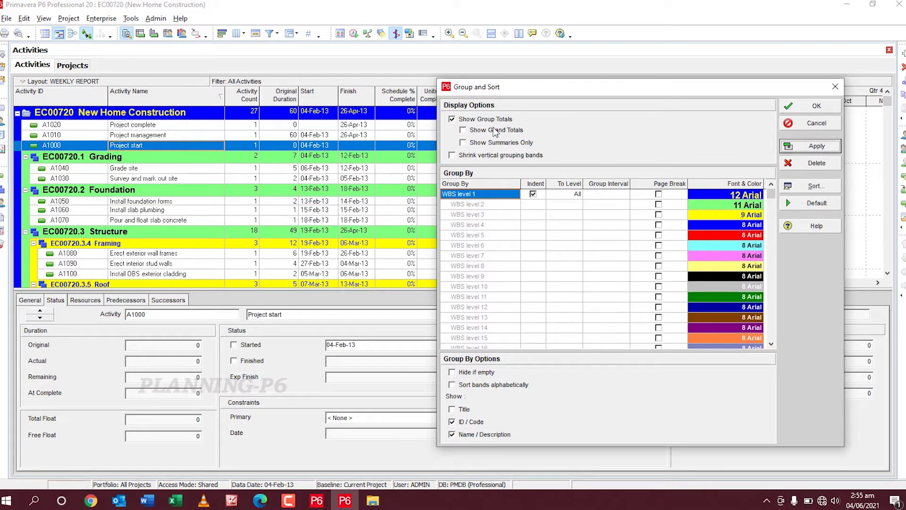
# Step: Enable Show Grand Totals alongside the group totals and apply it to the activity table
pyautogui.click(462, 134)
pyautogui.click(452, 118)
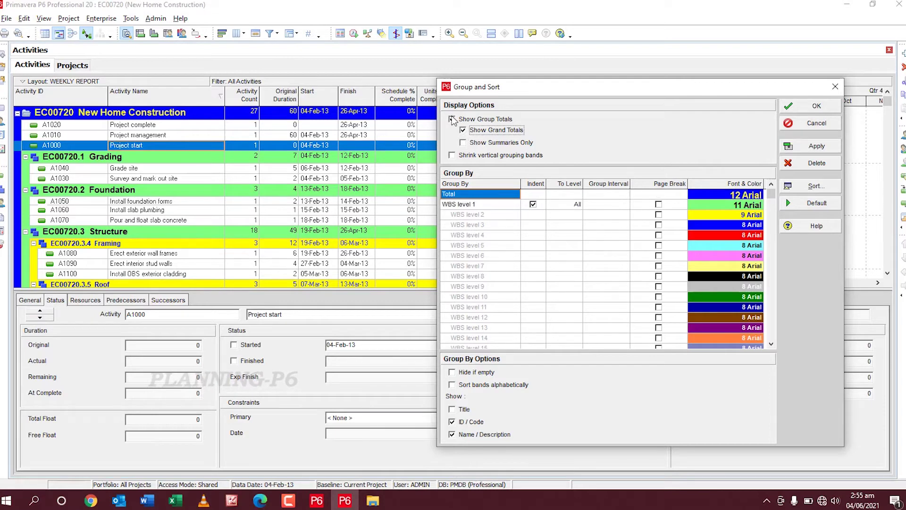
pyautogui.click(817, 149)
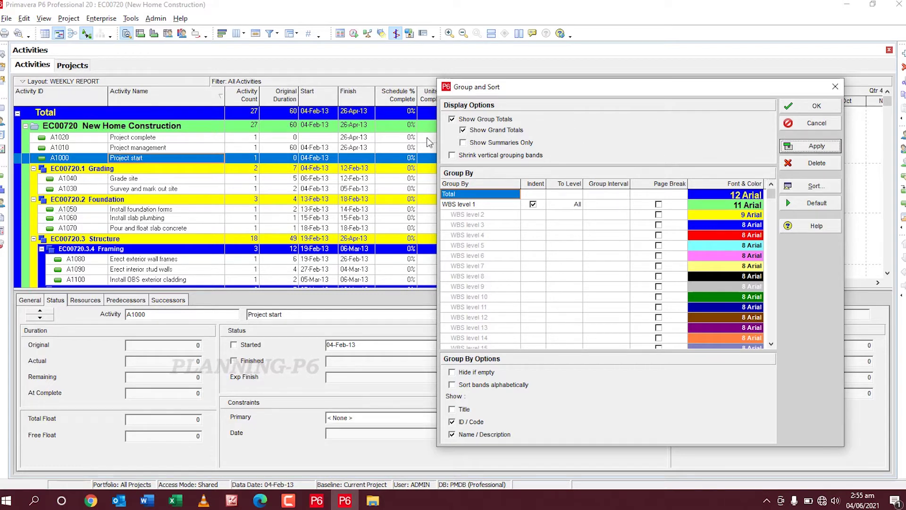
# Step: Apply Show Summaries Only with grand totals disabled, and apply again with the summaries-only option off
pyautogui.click(469, 143)
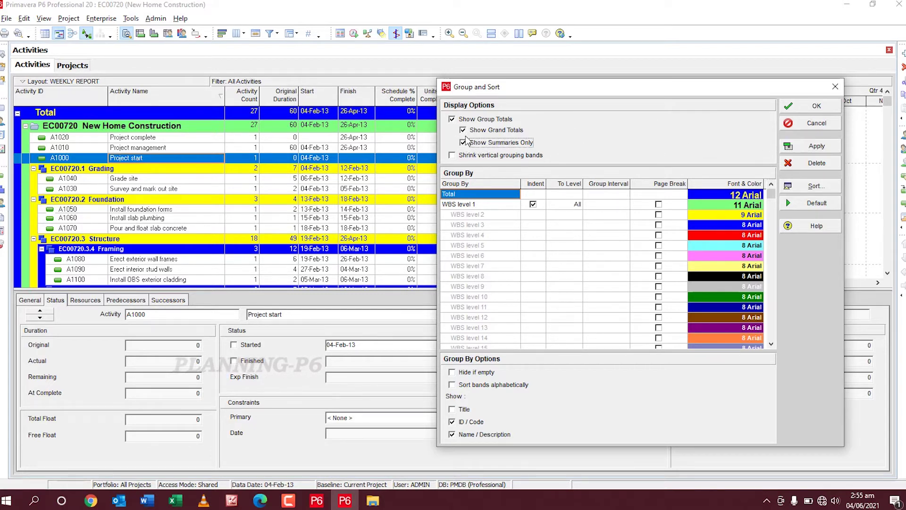
pyautogui.click(463, 130)
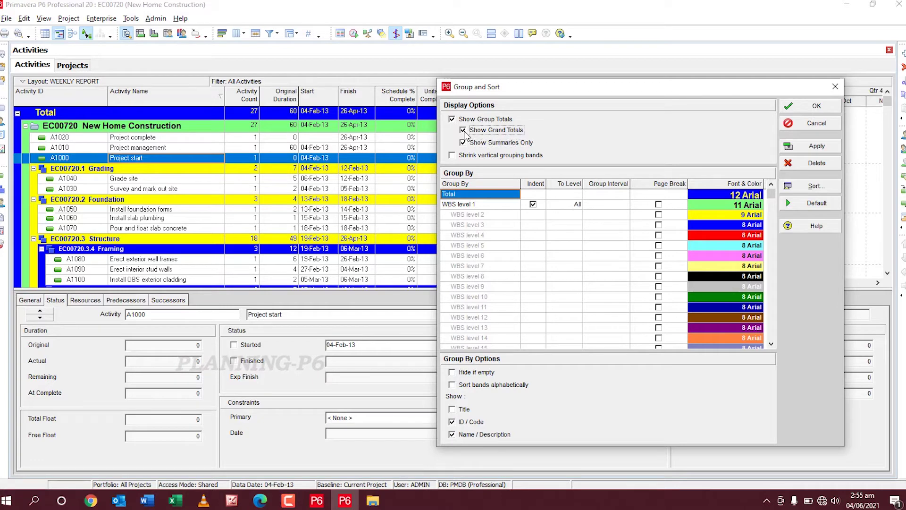
pyautogui.click(806, 150)
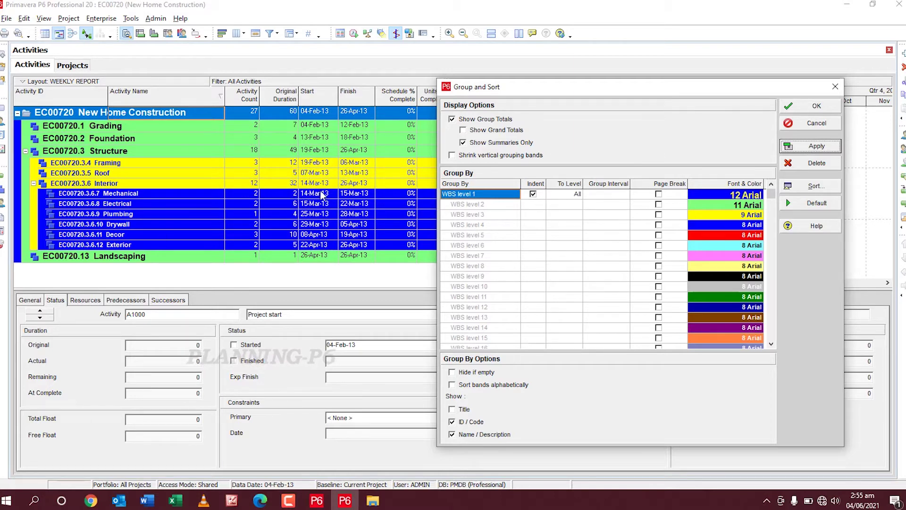
pyautogui.click(492, 143)
pyautogui.click(814, 146)
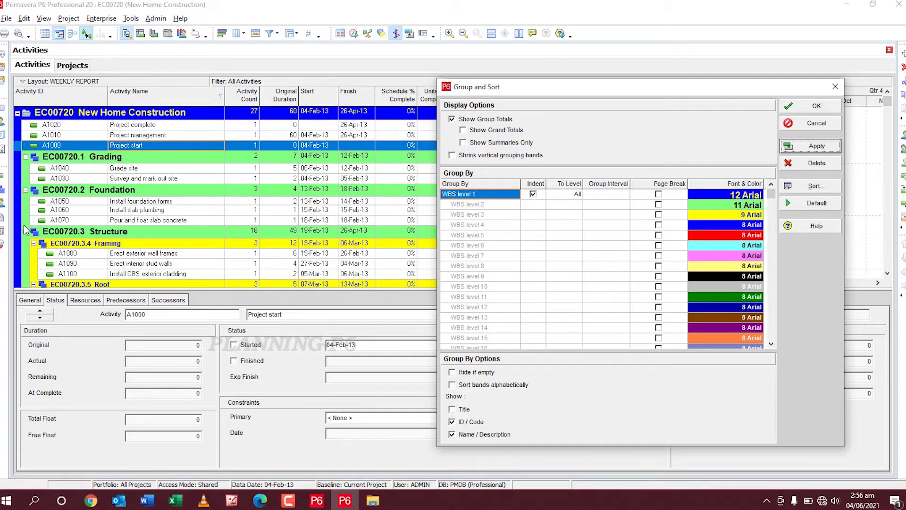
# Step: Enable Shrink vertical grouping bands, apply it, and review the bands down the WBS levels
pyautogui.scroll(-1, 27, 240)
pyautogui.scroll(-5, 27, 241)
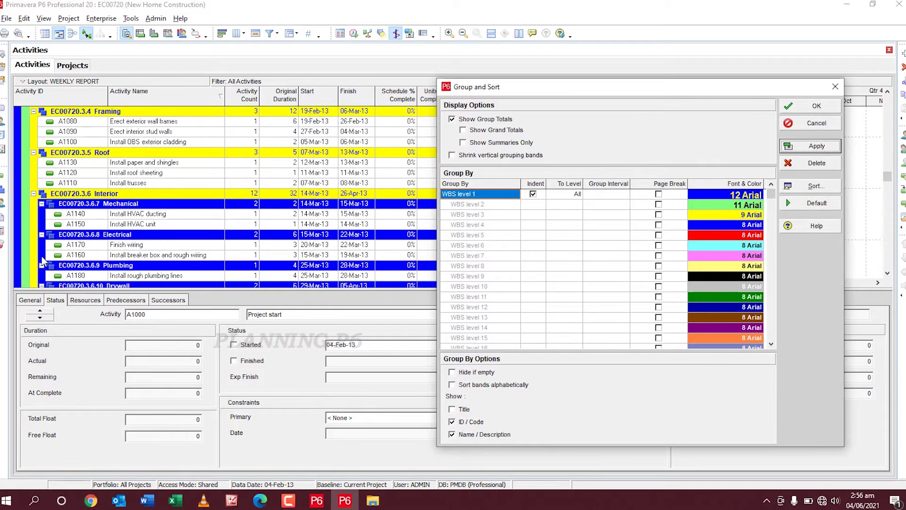
pyautogui.scroll(-2, 44, 250)
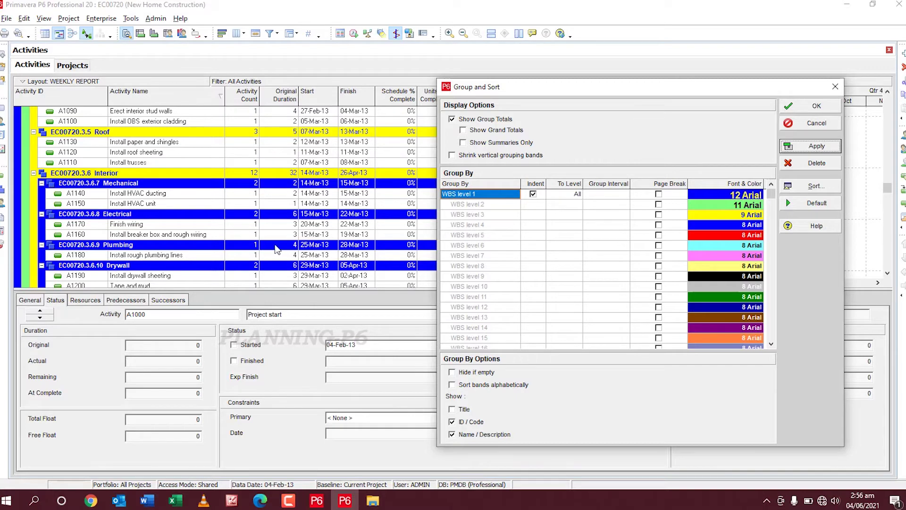
pyautogui.click(455, 156)
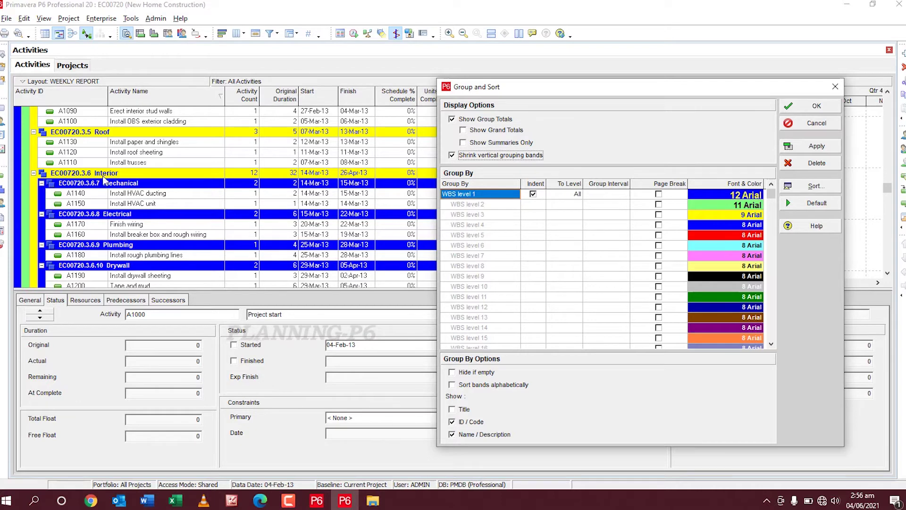
pyautogui.click(799, 144)
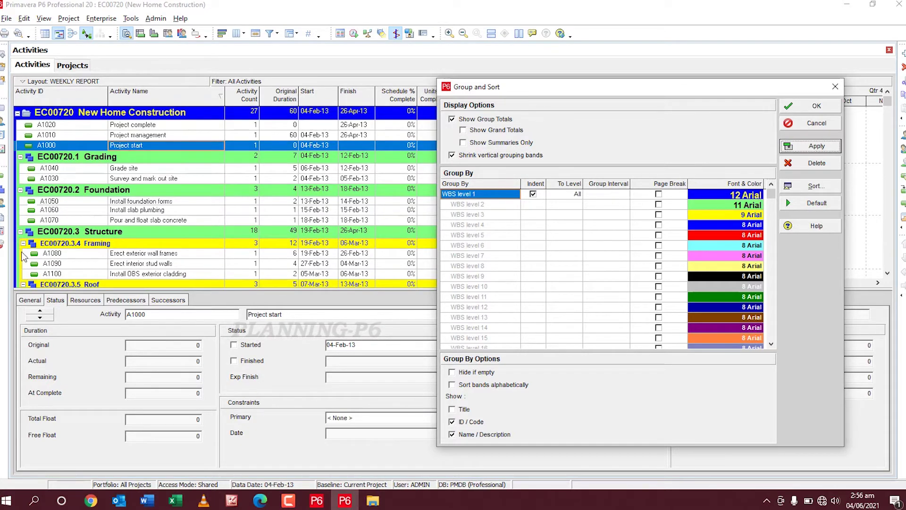
pyautogui.scroll(-4, 25, 256)
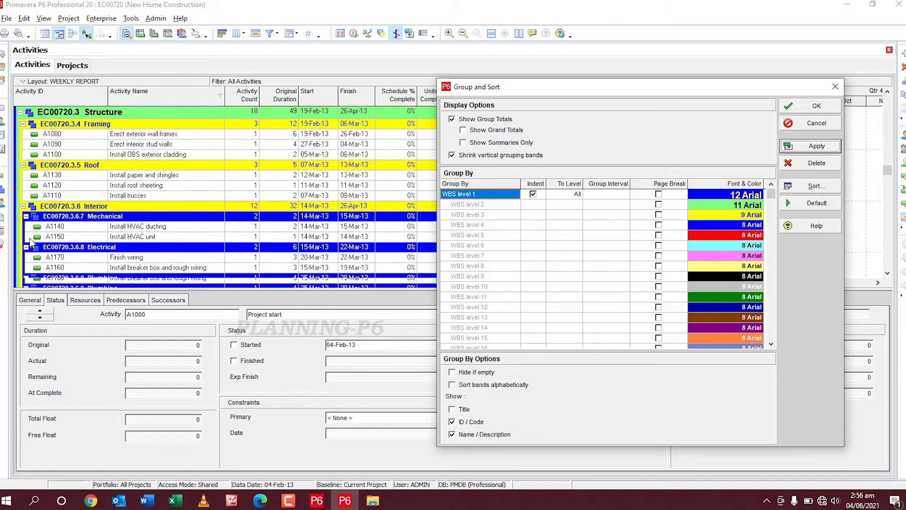
pyautogui.scroll(-4, 30, 241)
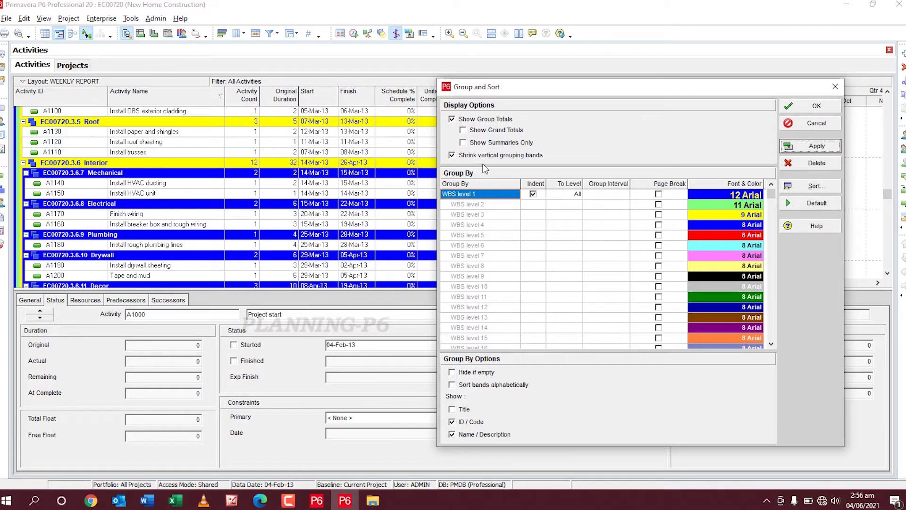
# Step: Disable Shrink vertical grouping bands, apply the change, and review the WBS bands
pyautogui.click(478, 155)
pyautogui.click(816, 146)
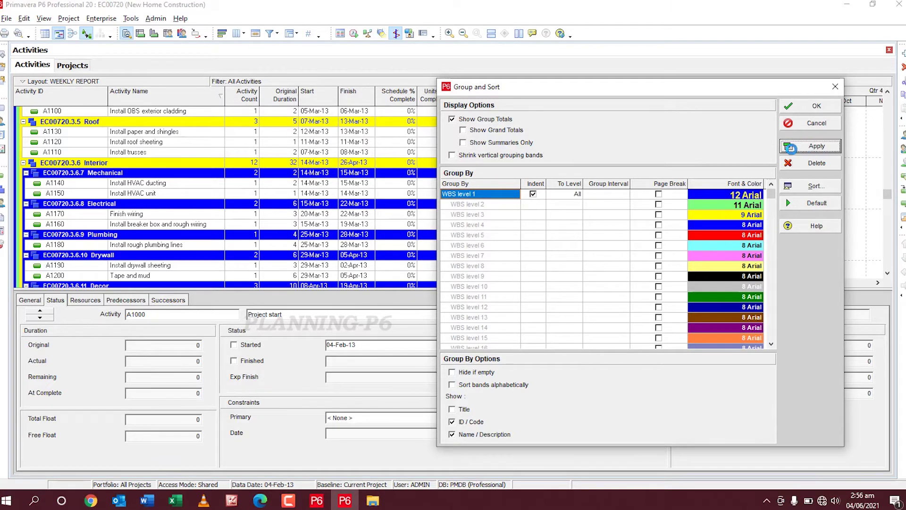
pyautogui.scroll(-3, 86, 151)
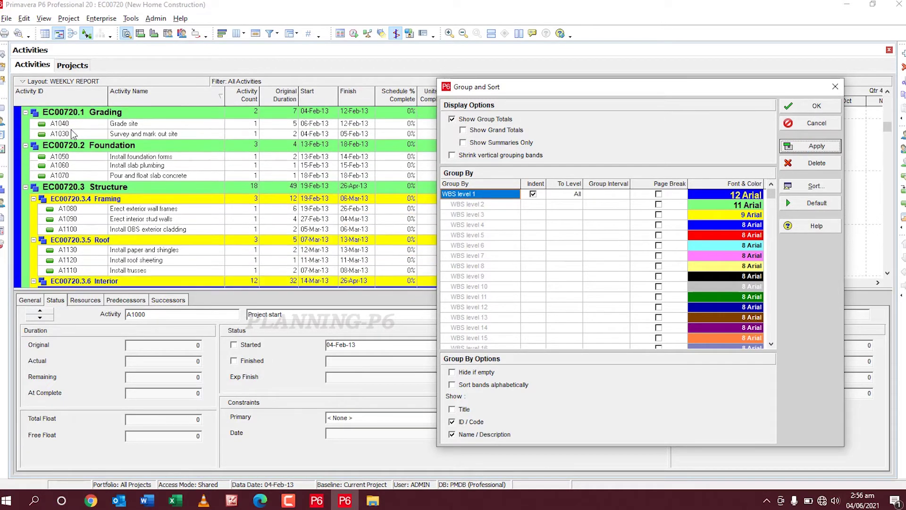
pyautogui.scroll(-2, 86, 152)
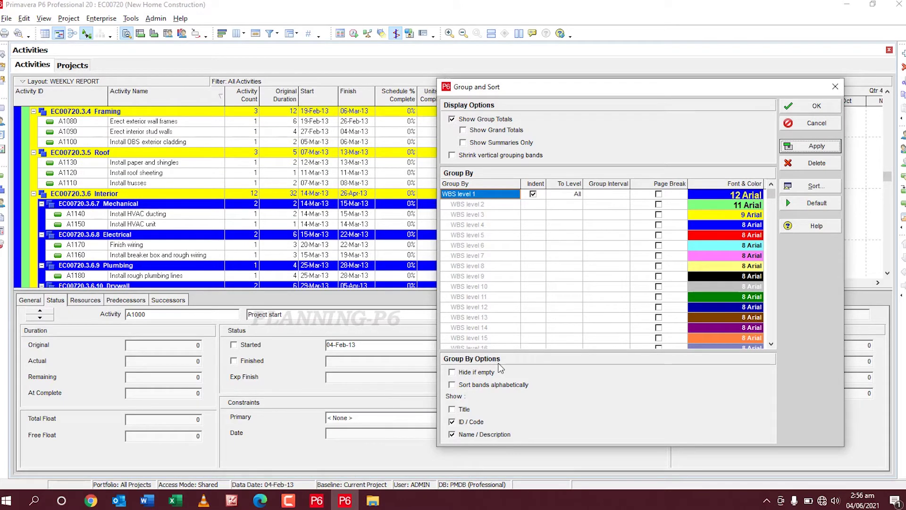
# Step: Enable Hide if empty for the WBS grouping, apply it, and check the activity table
pyautogui.click(454, 375)
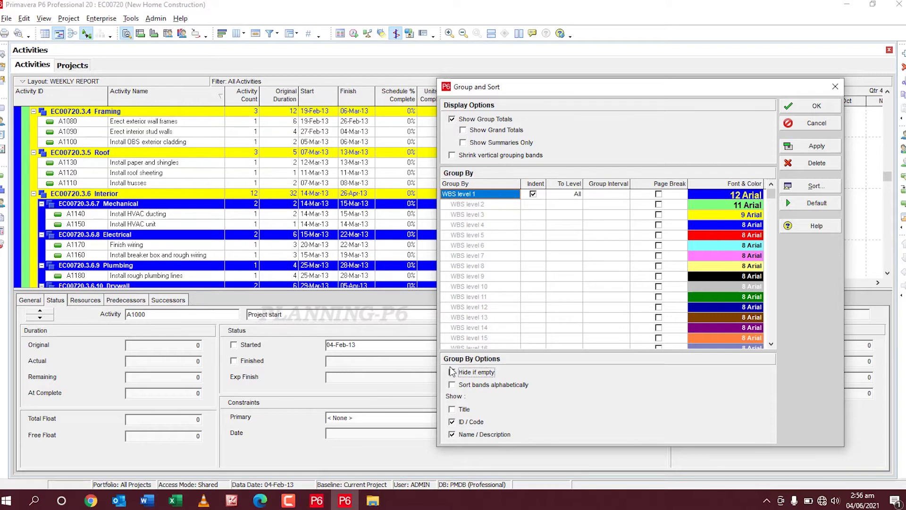
pyautogui.click(452, 372)
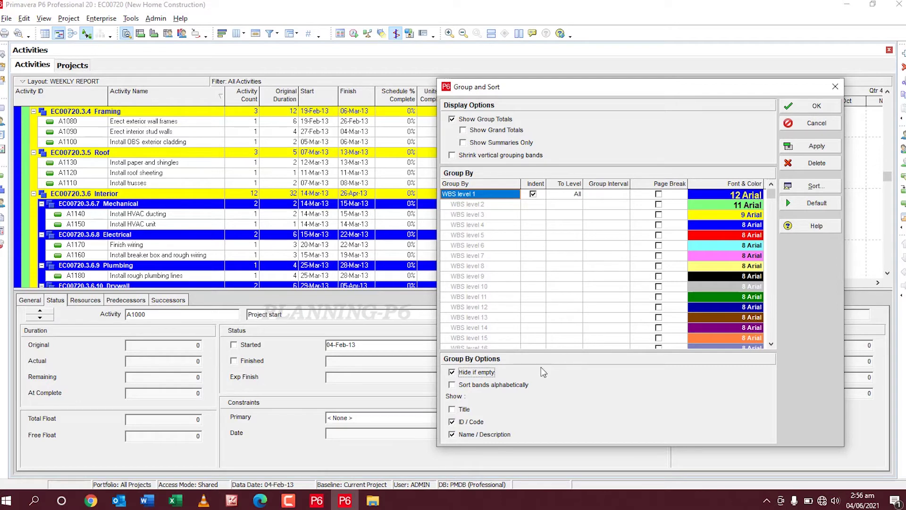
pyautogui.click(811, 146)
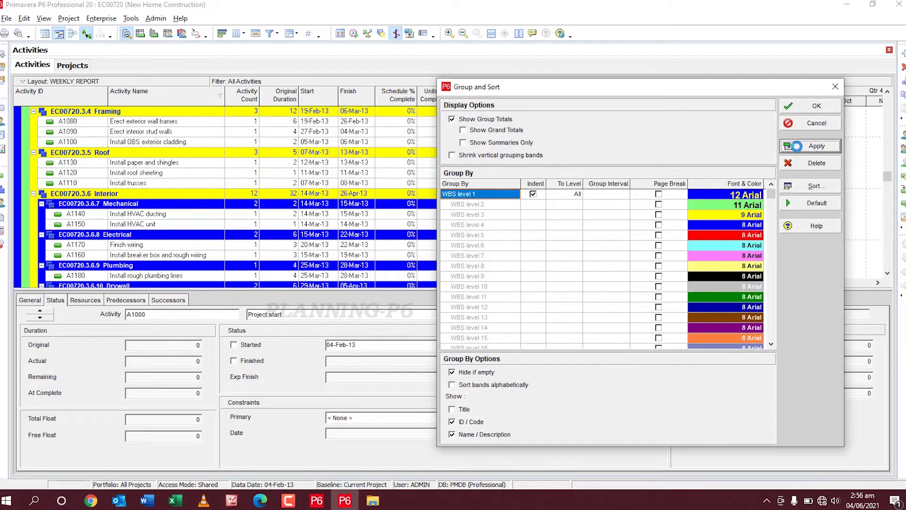
pyautogui.scroll(-5, 235, 176)
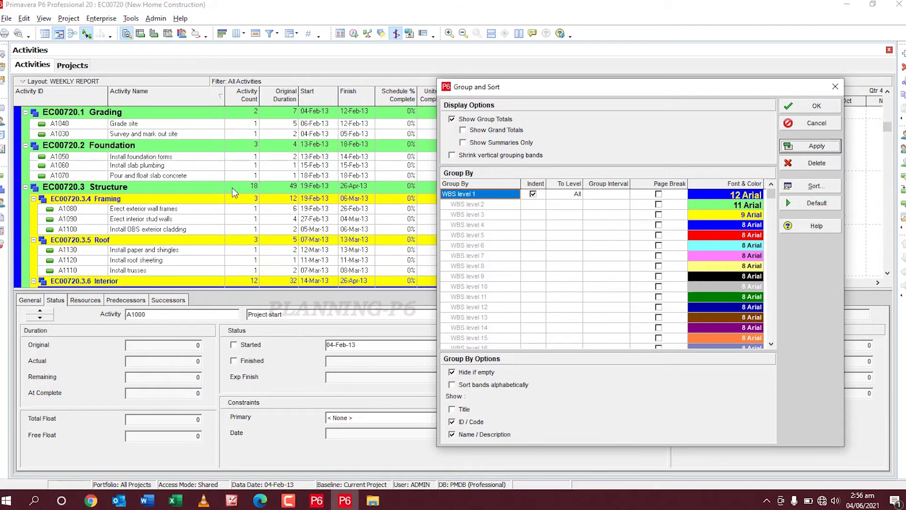
# Step: Disable Hide if empty, enable Sort bands alphabetically, apply both changes, and review the order of the WBS bands
pyautogui.scroll(-3, 235, 177)
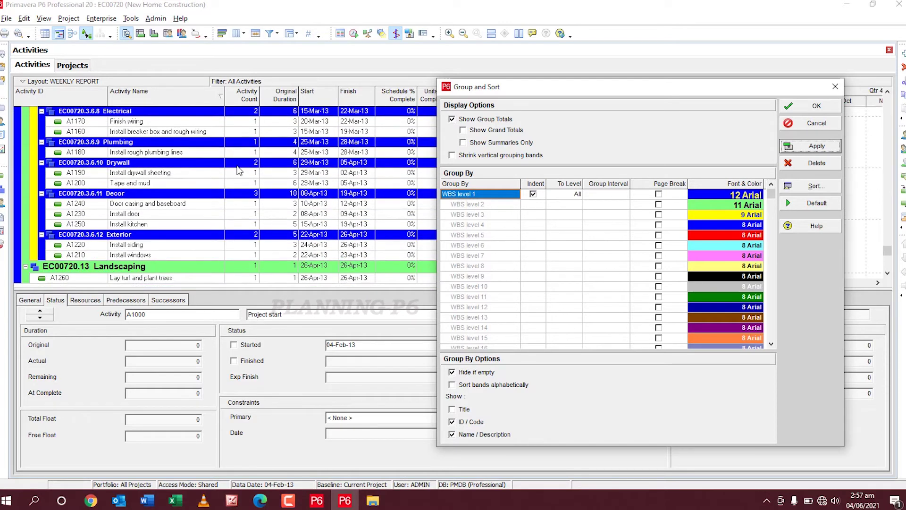
pyautogui.click(476, 374)
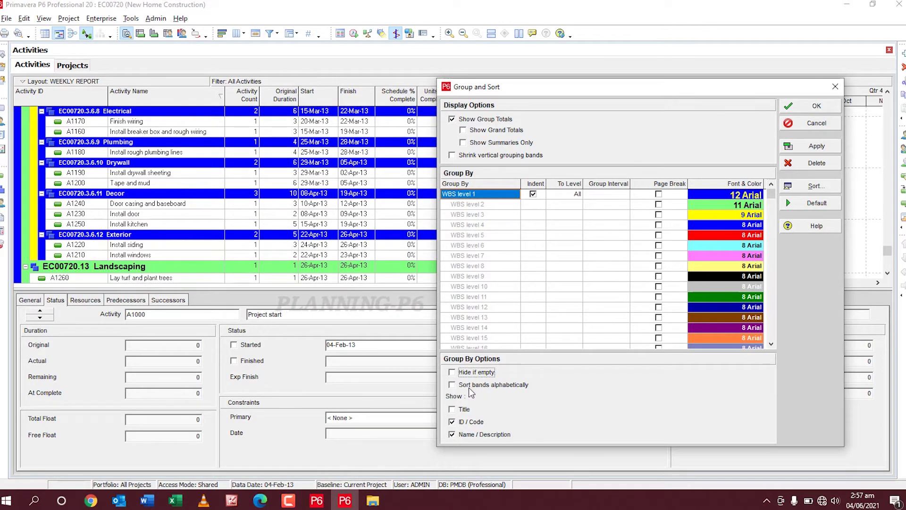
pyautogui.click(483, 387)
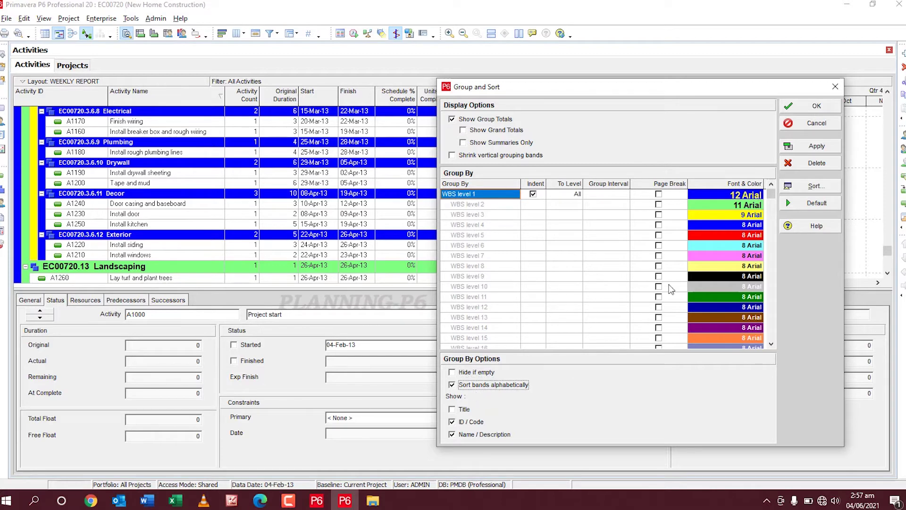
pyautogui.click(816, 147)
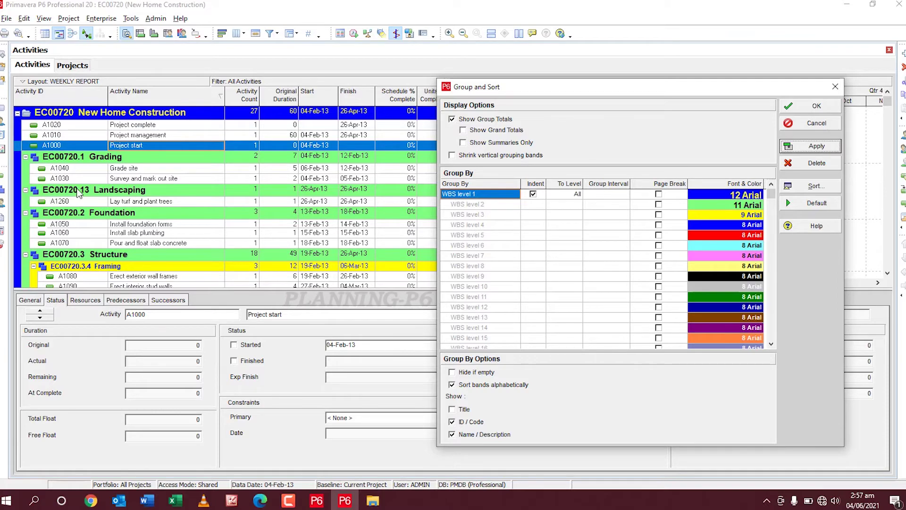
pyautogui.scroll(-12, 78, 193)
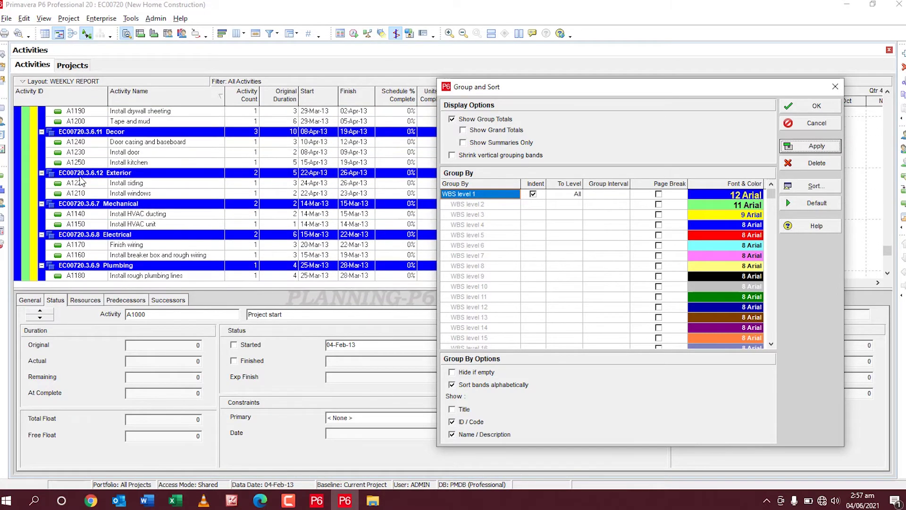
pyautogui.scroll(2, 81, 182)
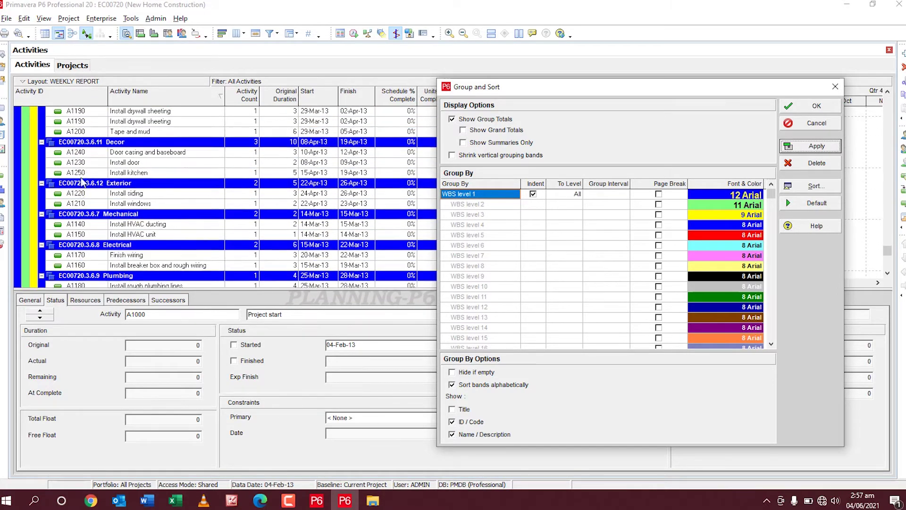
# Step: Disable and apply Sort bands alphabetically, then apply the Title option and review the labels down the WBS bands
pyautogui.click(481, 384)
pyautogui.click(816, 146)
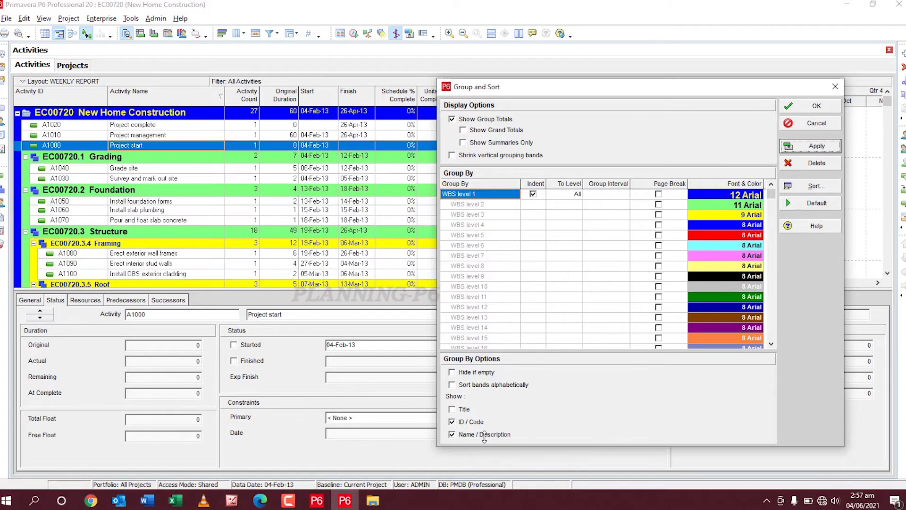
pyautogui.click(452, 410)
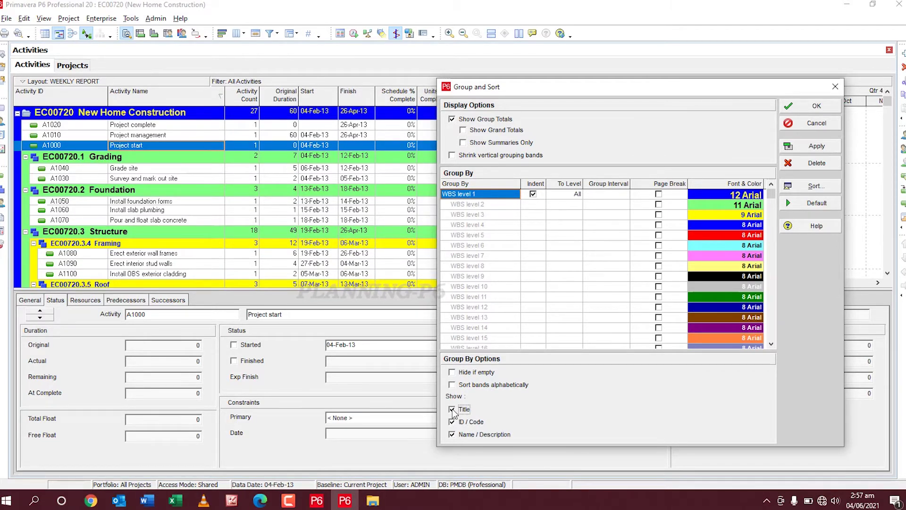
pyautogui.click(810, 149)
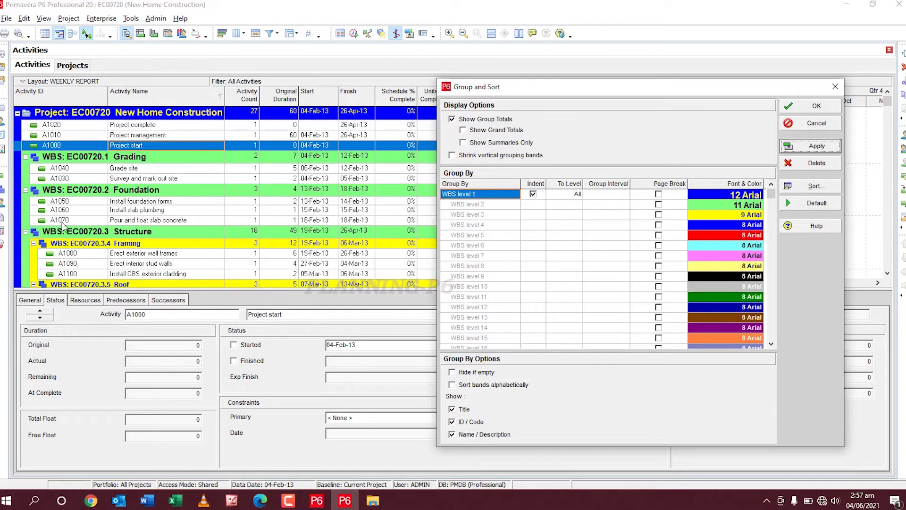
pyautogui.scroll(-1, 62, 235)
pyautogui.scroll(-6, 61, 235)
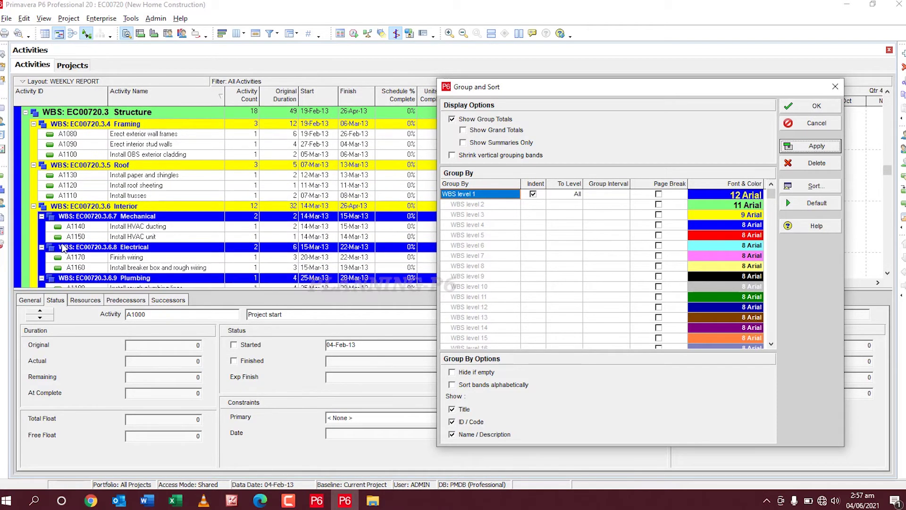
pyautogui.scroll(-2, 61, 250)
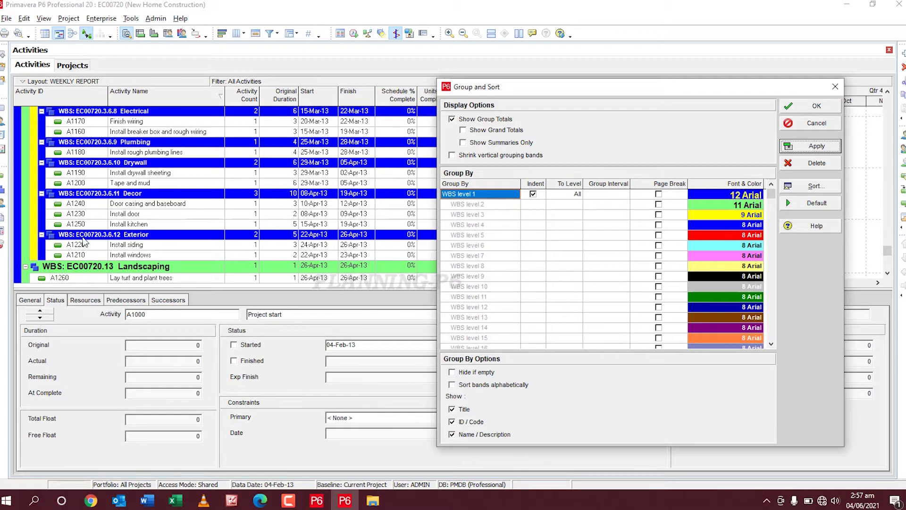
# Step: Turn off Title and ID / Code so the WBS bands use only Name / Description, and apply the change
pyautogui.click(460, 409)
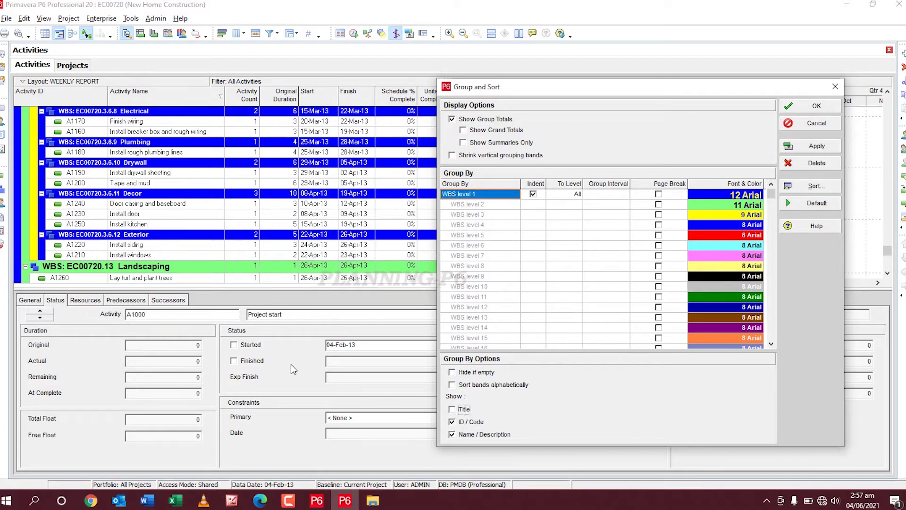
pyautogui.scroll(3, 156, 248)
pyautogui.scroll(2, 132, 238)
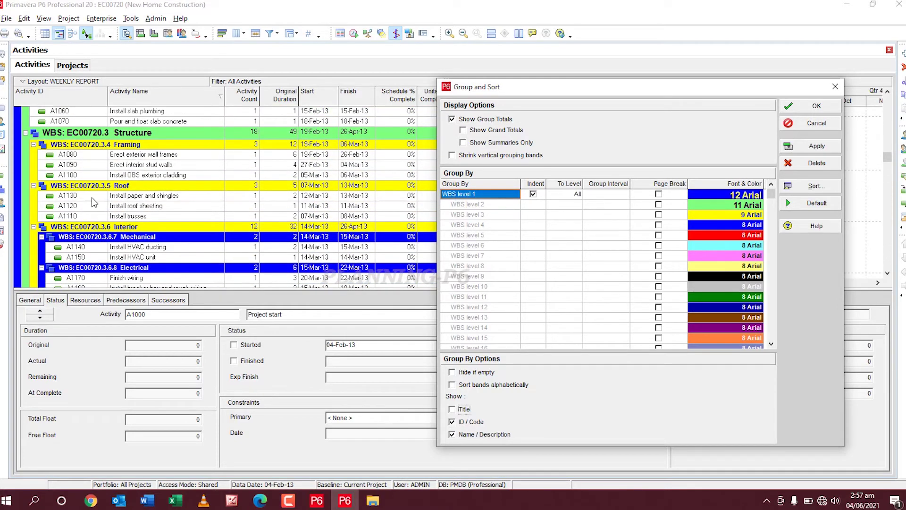
pyautogui.scroll(4, 115, 184)
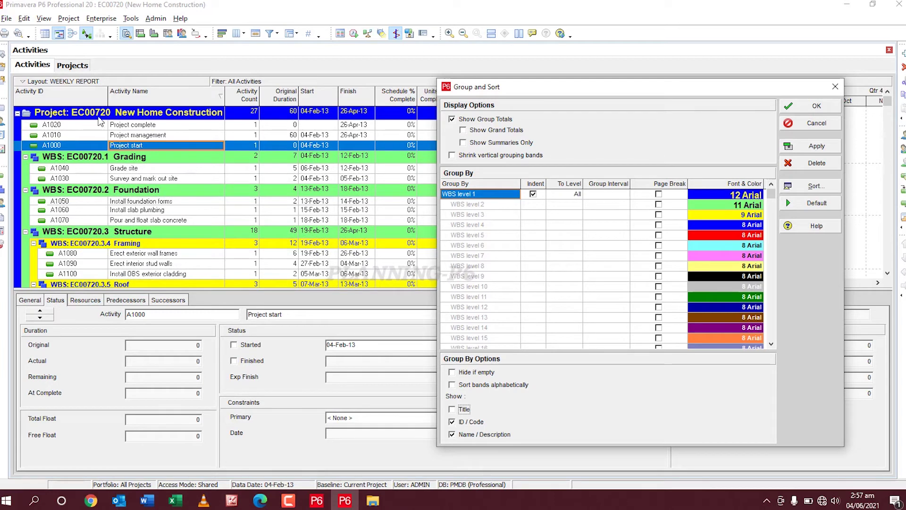
pyautogui.click(452, 422)
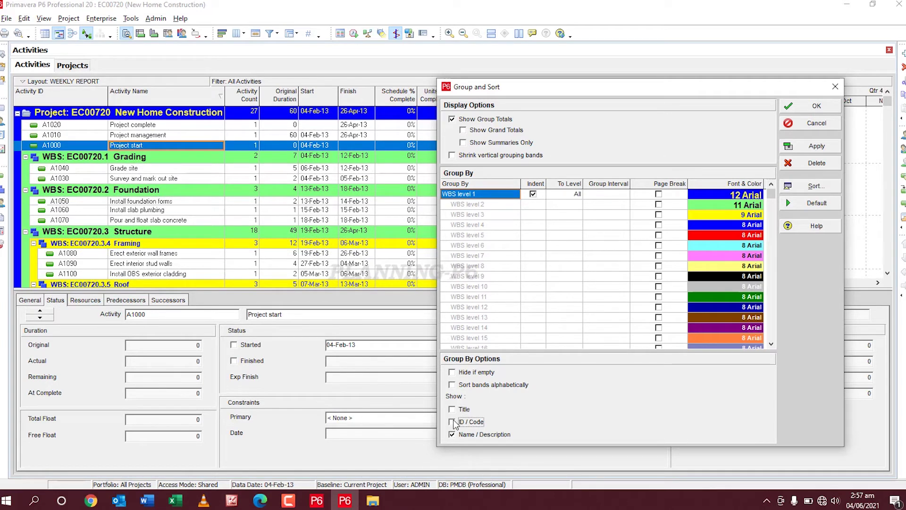
pyautogui.click(817, 146)
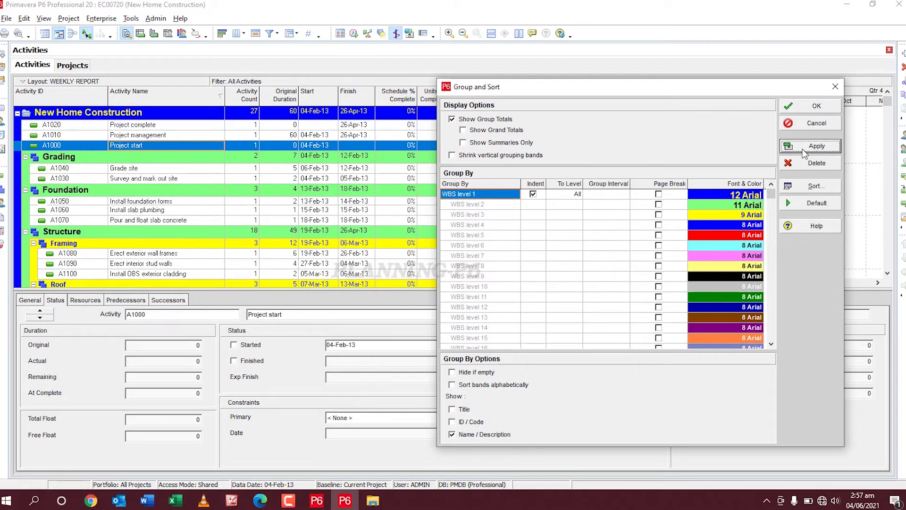
pyautogui.scroll(-1, 90, 208)
pyautogui.scroll(1, 89, 208)
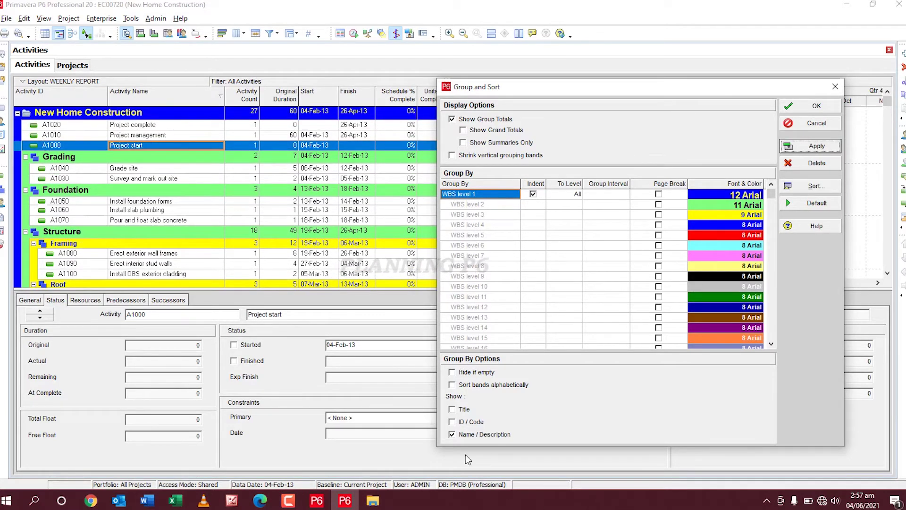
# Step: Make the WBS bands show only ID / Code, with Name / Description turned off, and apply it
pyautogui.click(453, 436)
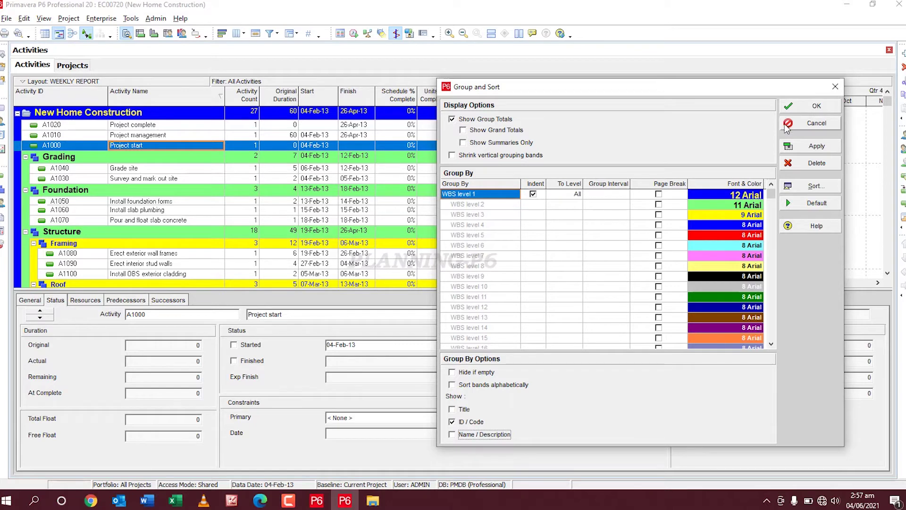
pyautogui.click(810, 146)
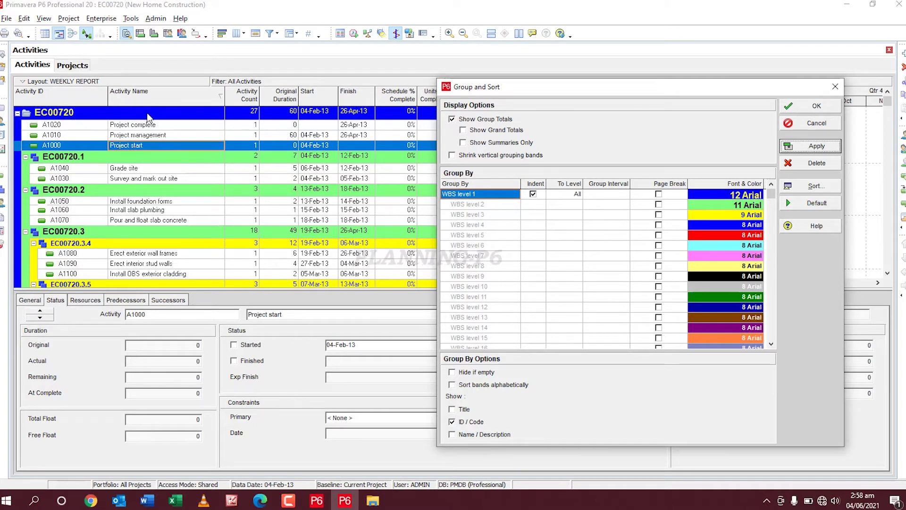
# Step: Switch the WBS bands back to Name / Description without ID / Code, apply it, and accept the Group and Sort settings
pyautogui.click(457, 436)
pyautogui.click(471, 423)
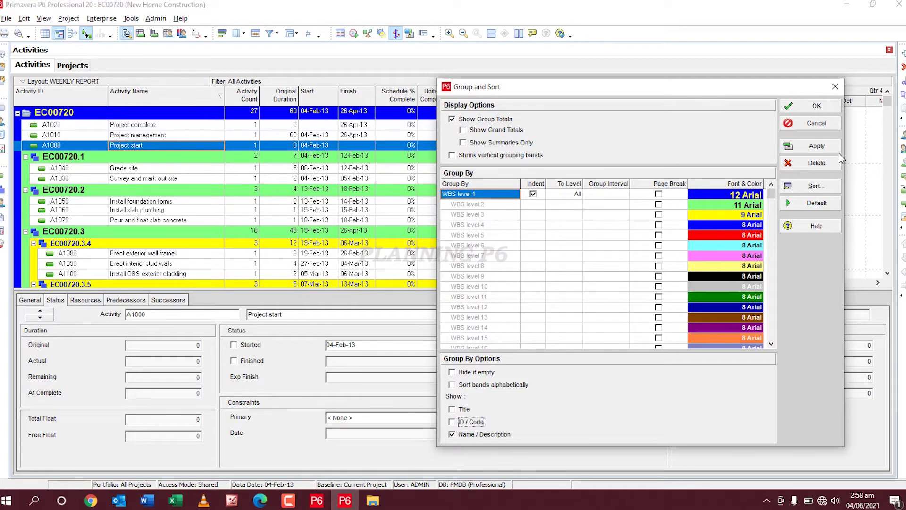
pyautogui.click(816, 145)
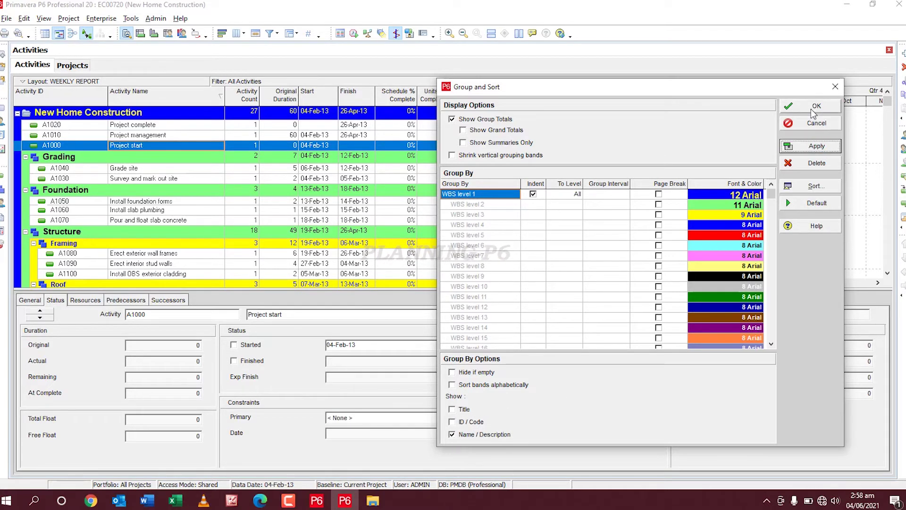
pyautogui.click(815, 108)
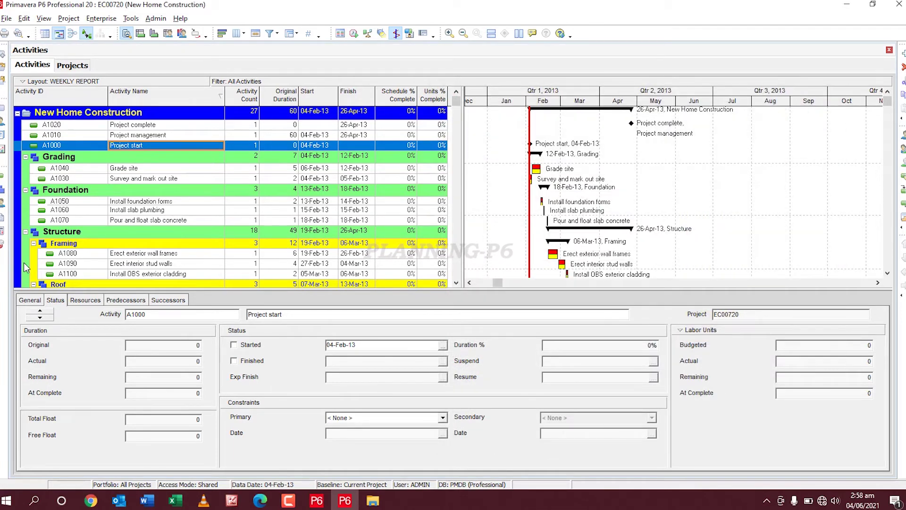
# Step: Reopen Group and Sort from the activity table, and widen the dialog and its Font & Color column
pyautogui.rightClick(185, 137)
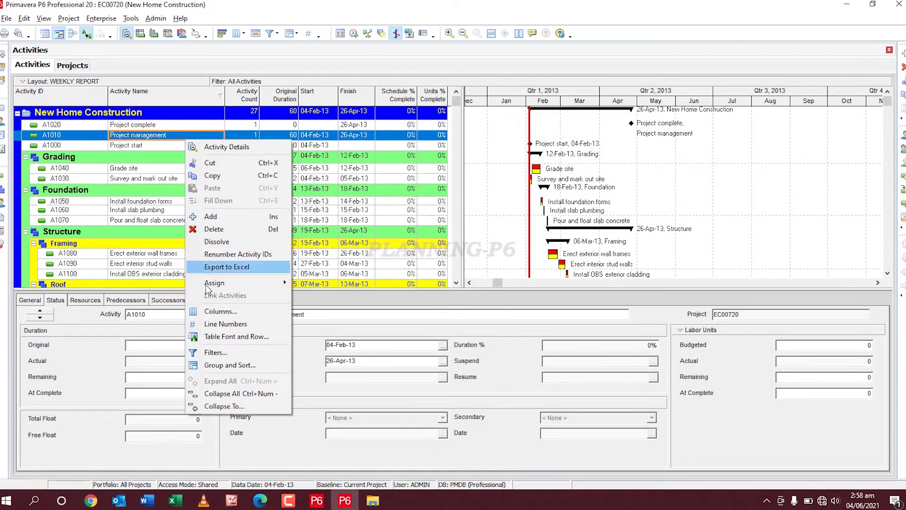
pyautogui.click(222, 365)
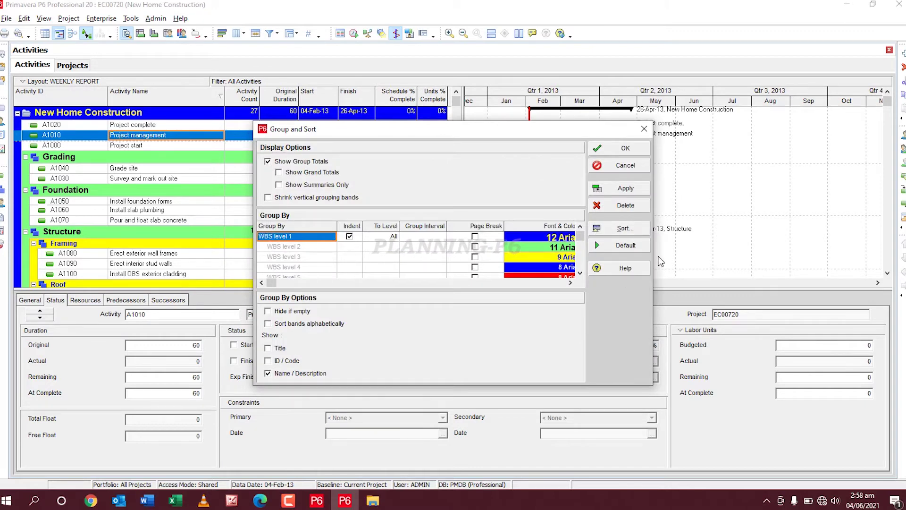
pyautogui.moveTo(653, 257); pyautogui.dragTo(794, 258)
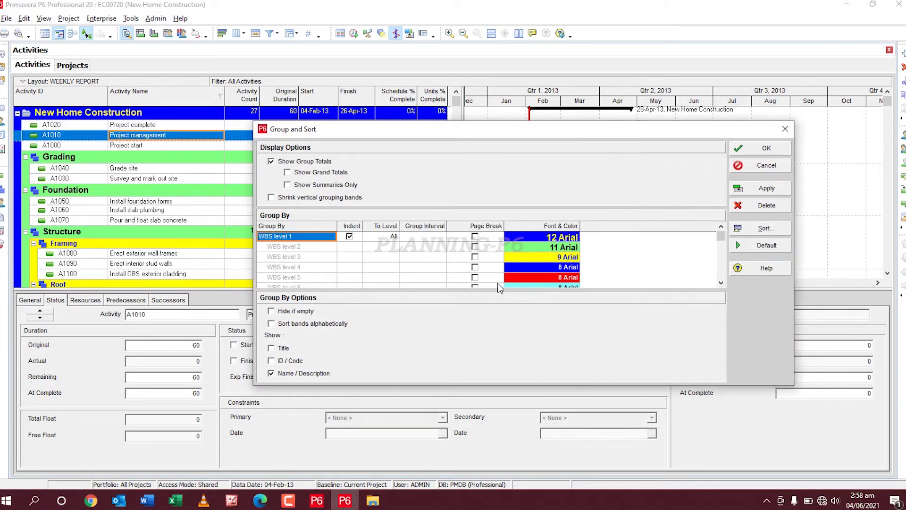
pyautogui.moveTo(579, 227); pyautogui.dragTo(672, 248)
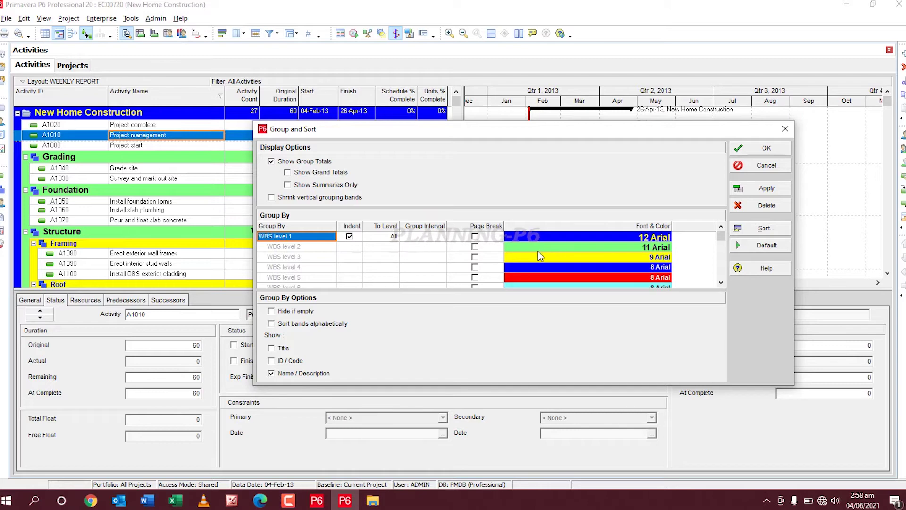
# Step: Set the WBS level 1 band color to a custom yellow with red 234, green 250 and blue 39
pyautogui.doubleClick(585, 235)
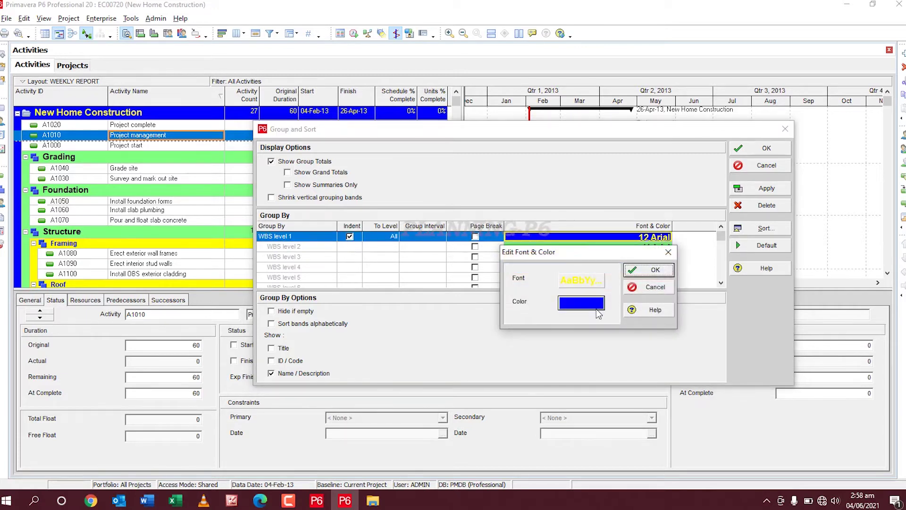
pyautogui.click(581, 302)
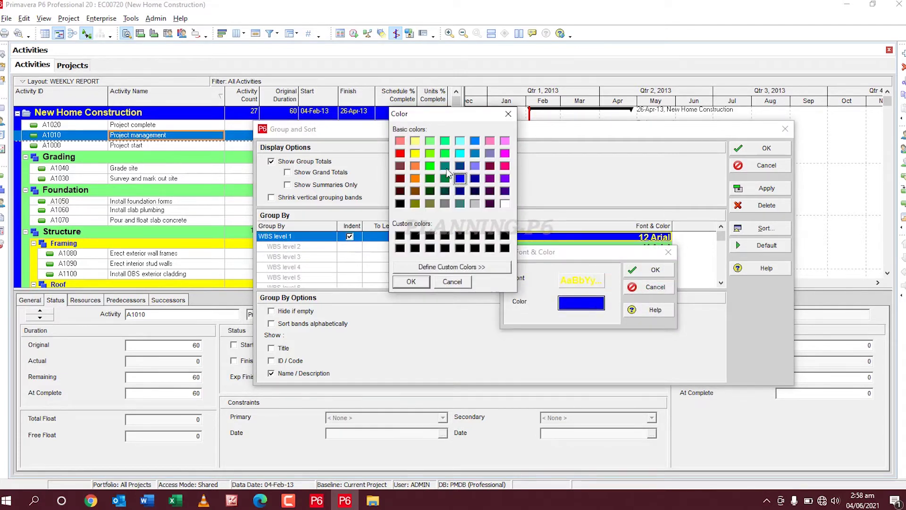
pyautogui.click(415, 153)
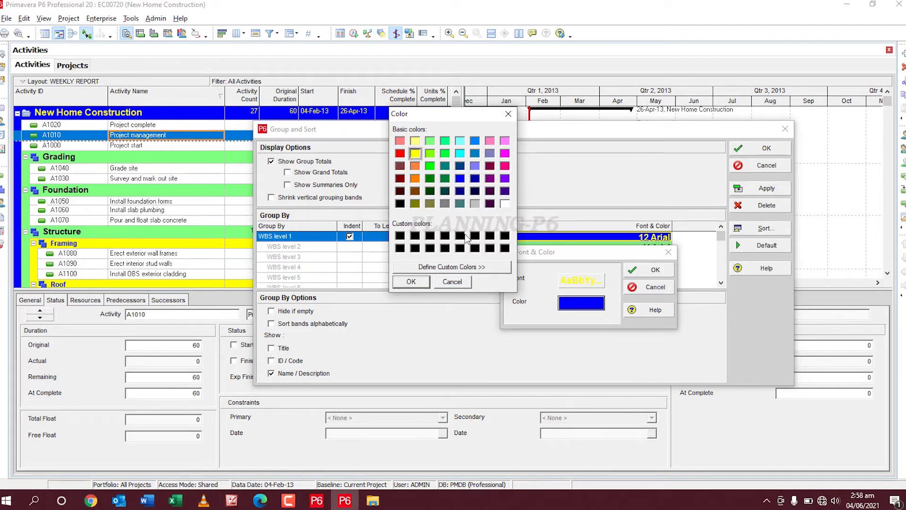
pyautogui.click(465, 268)
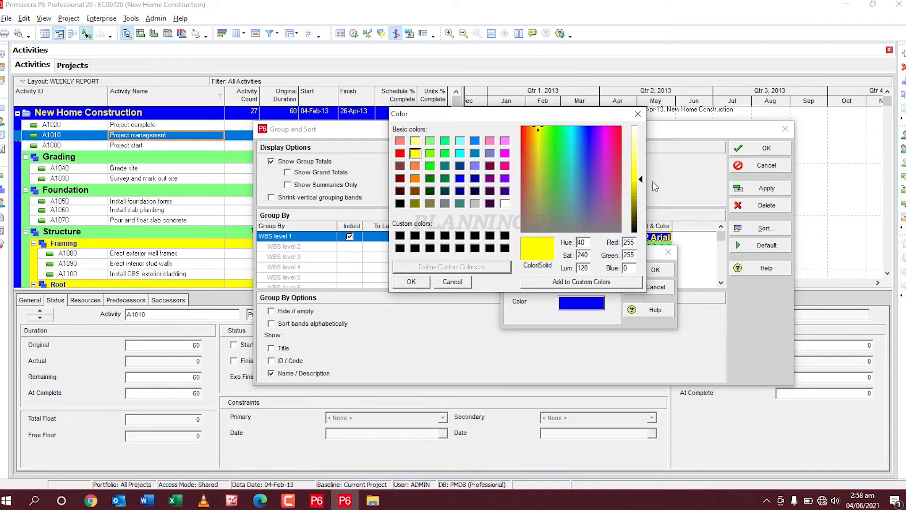
pyautogui.moveTo(643, 174); pyautogui.dragTo(640, 160)
pyautogui.moveTo(539, 124)
pyautogui.mouseDown()
pyautogui.moveTo(537, 150)
pyautogui.moveTo(540, 132)
pyautogui.mouseUp()
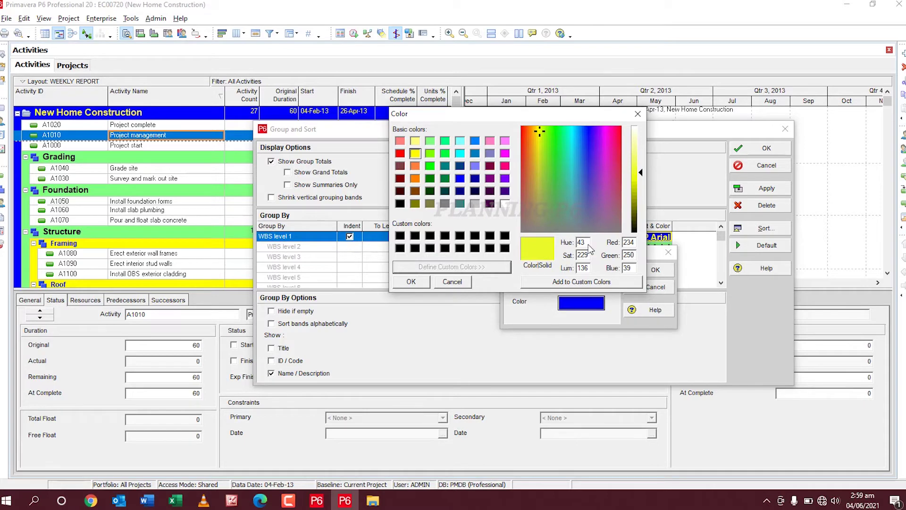
pyautogui.click(411, 281)
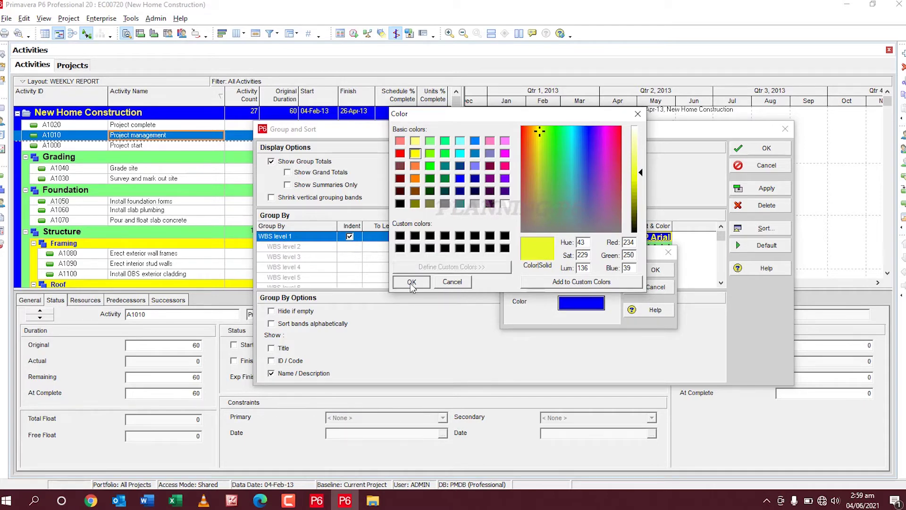
# Step: Set the WBS level 1 band font to Bookman Old Style, size 14, keeping the Western script
pyautogui.click(586, 282)
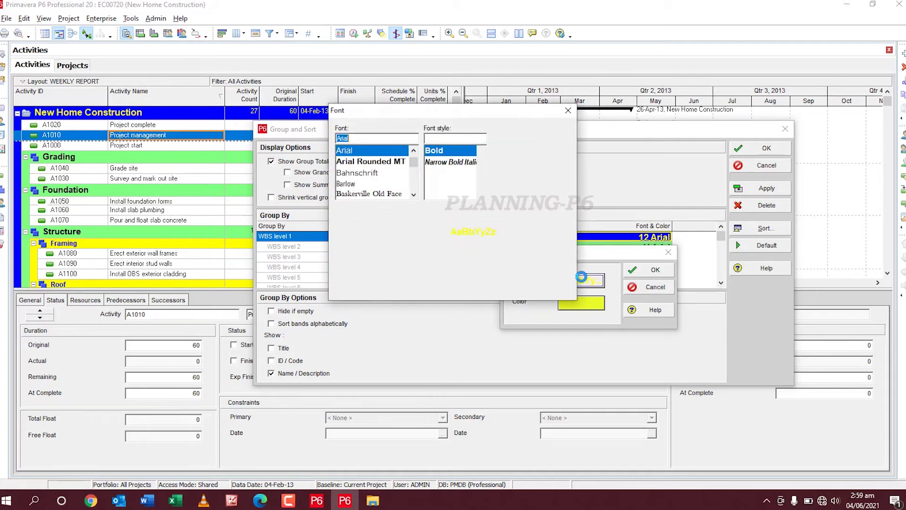
pyautogui.scroll(-2, 365, 170)
pyautogui.scroll(-4, 365, 170)
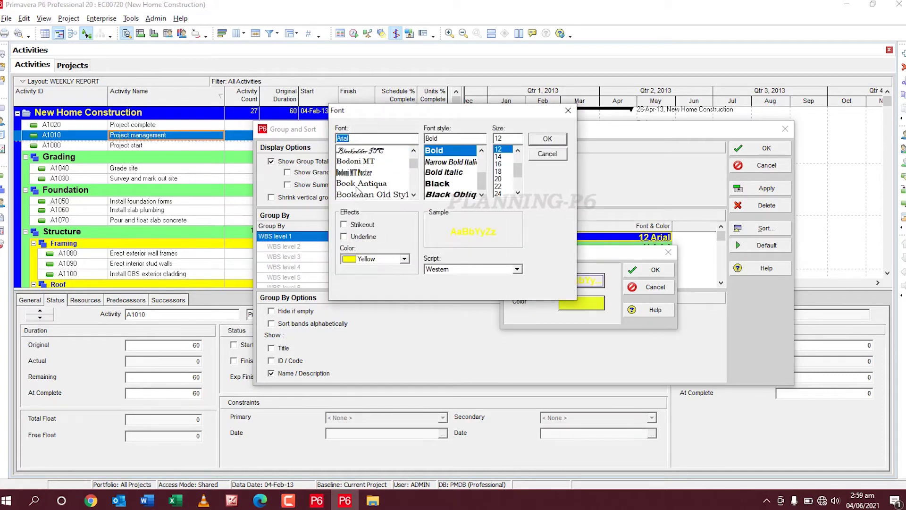
pyautogui.scroll(-2, 351, 187)
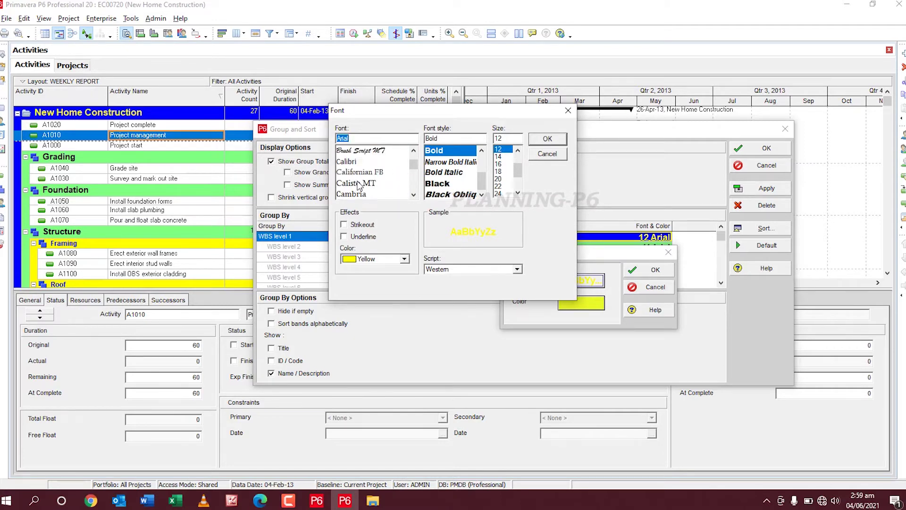
pyautogui.scroll(4, 358, 186)
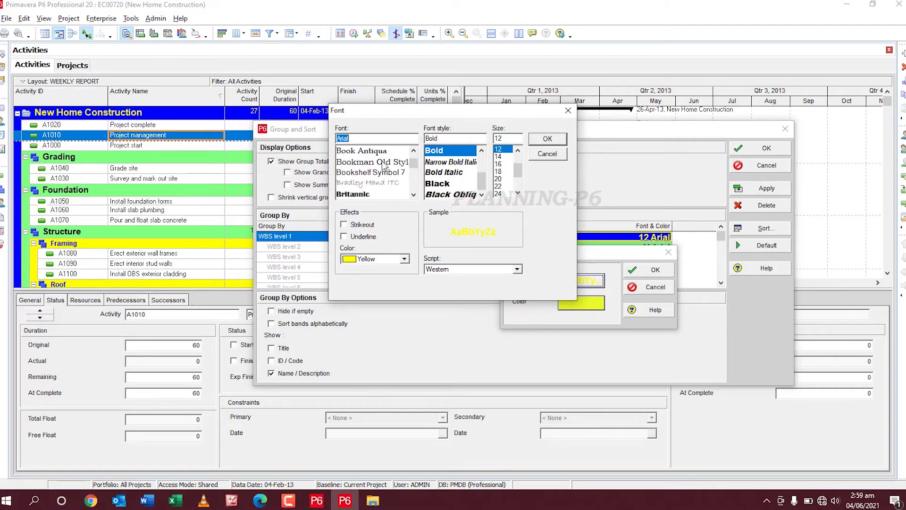
pyautogui.click(383, 162)
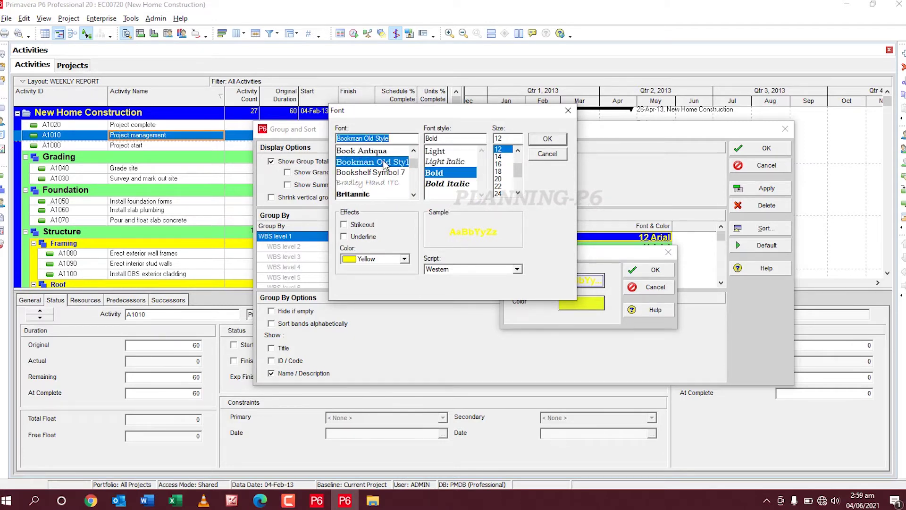
pyautogui.click(499, 156)
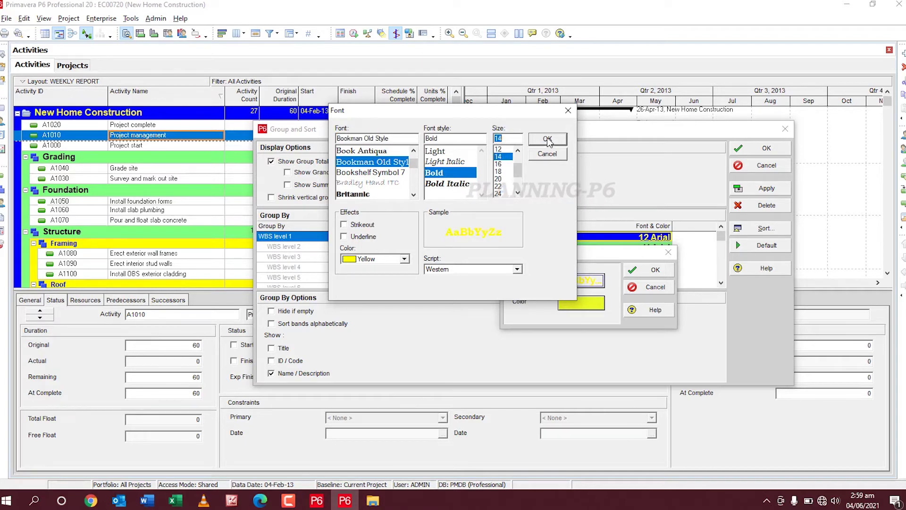
pyautogui.click(517, 269)
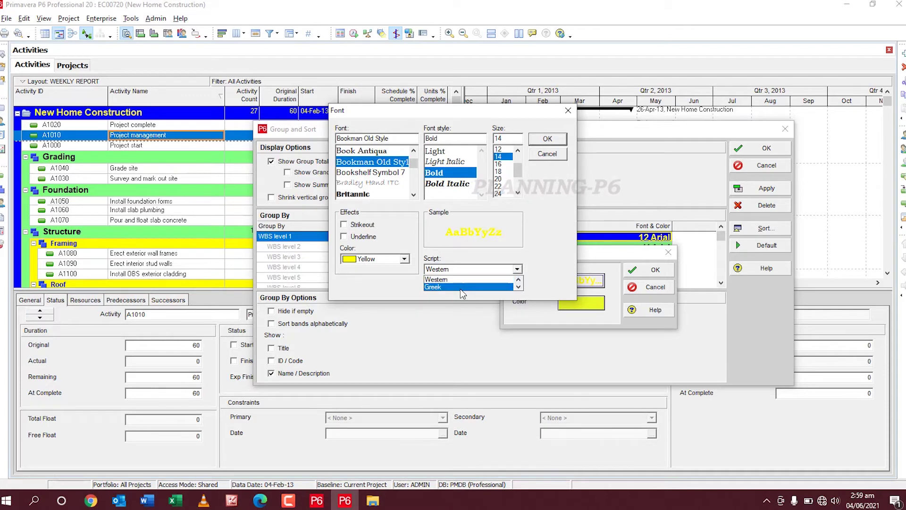
pyautogui.click(538, 223)
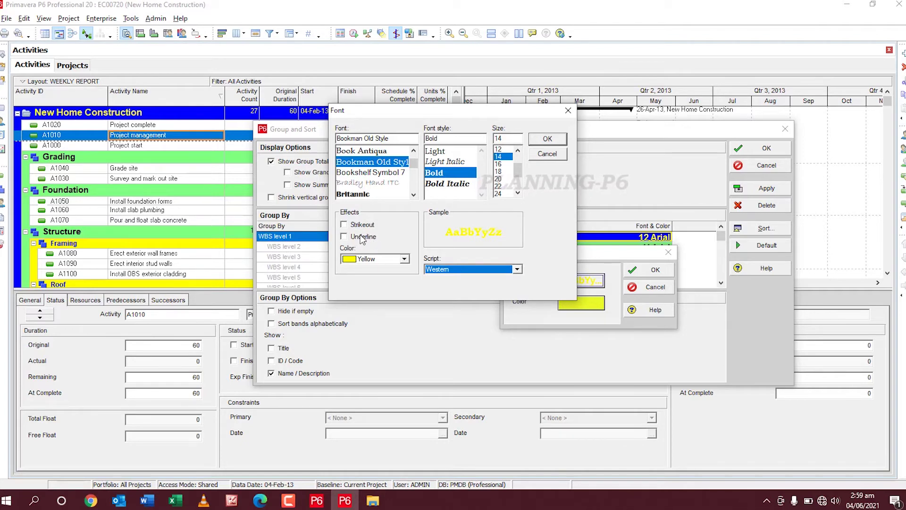
# Step: Set the WBS level 1 band's font color to Black, accept the font and color settings, and apply them
pyautogui.click(386, 261)
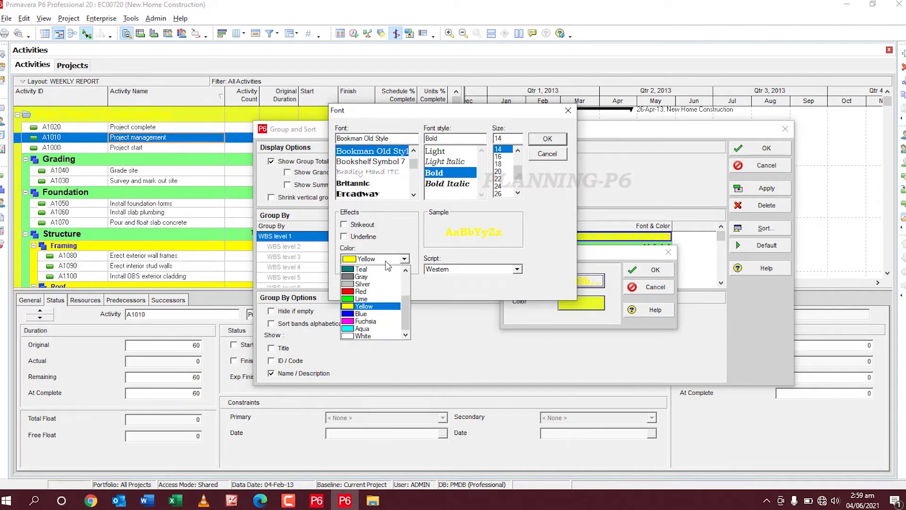
pyautogui.scroll(2, 377, 292)
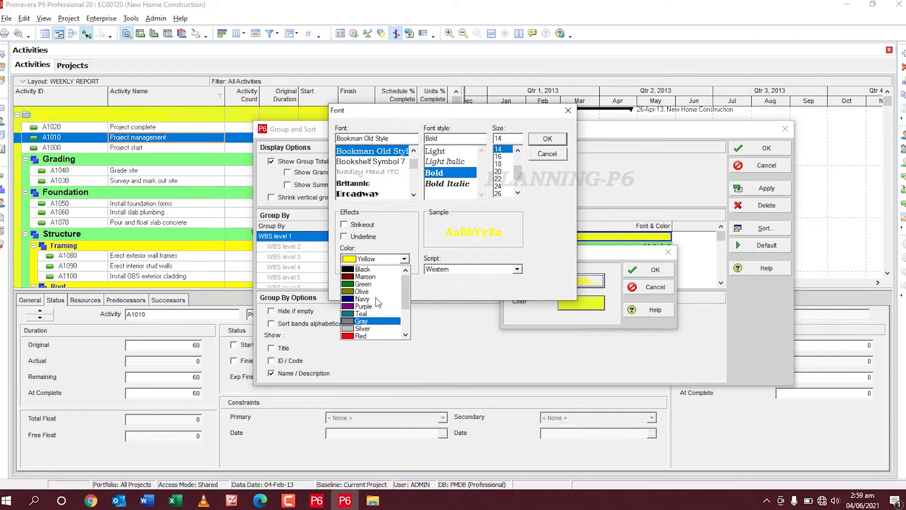
pyautogui.click(362, 269)
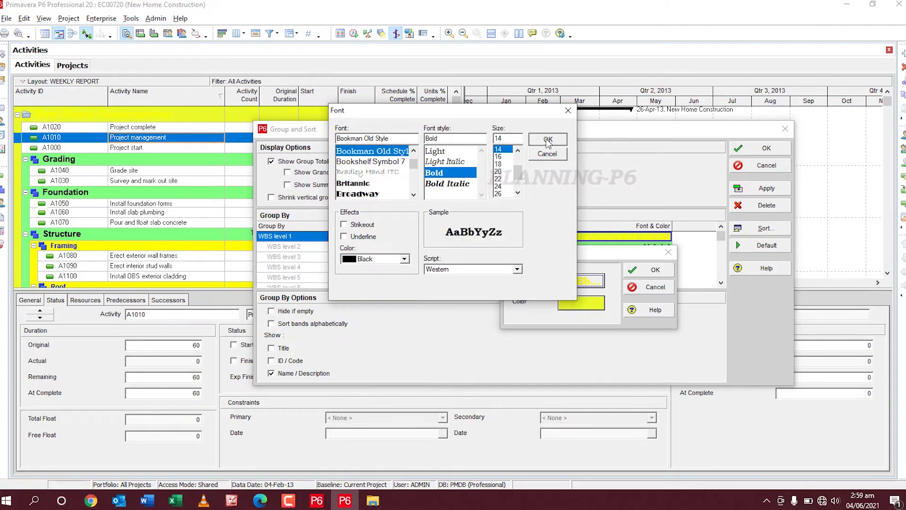
pyautogui.click(548, 155)
pyautogui.click(656, 270)
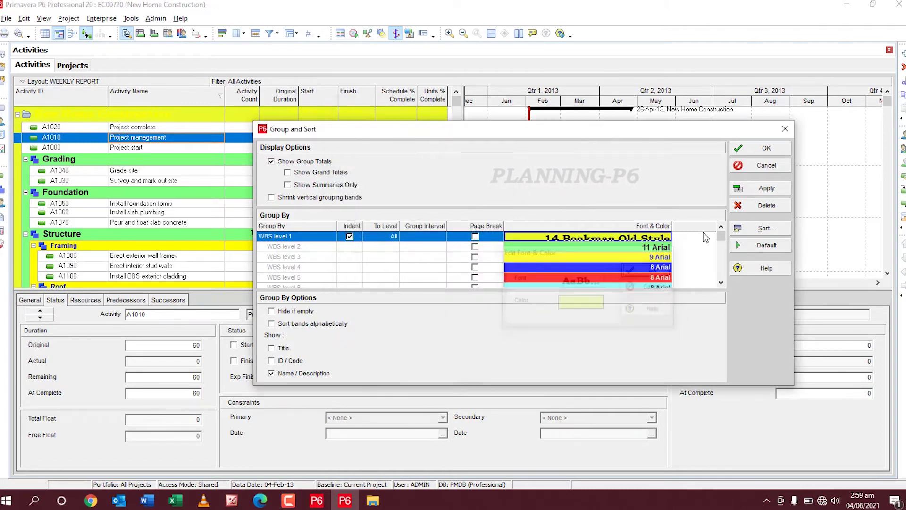
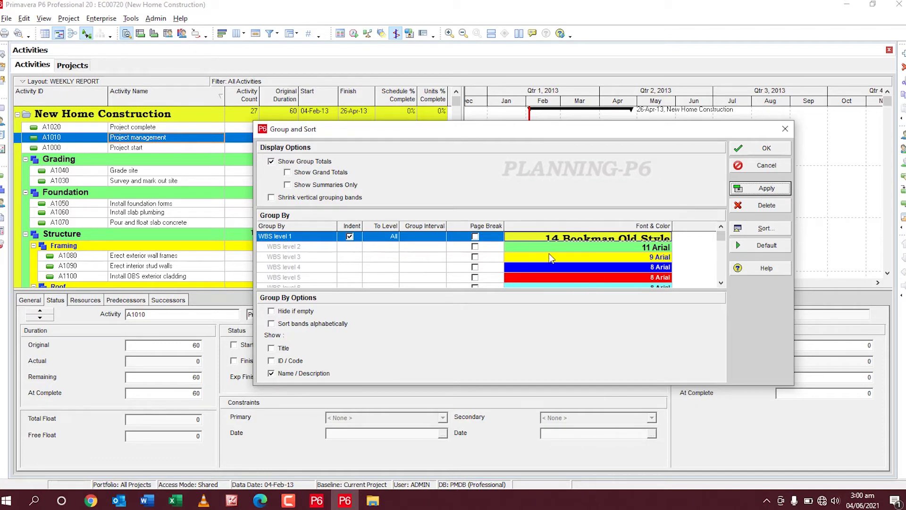
# Step: Set the WBS level 2 band color to a custom dark green with red 0, green 89 and blue 0
pyautogui.click(527, 247)
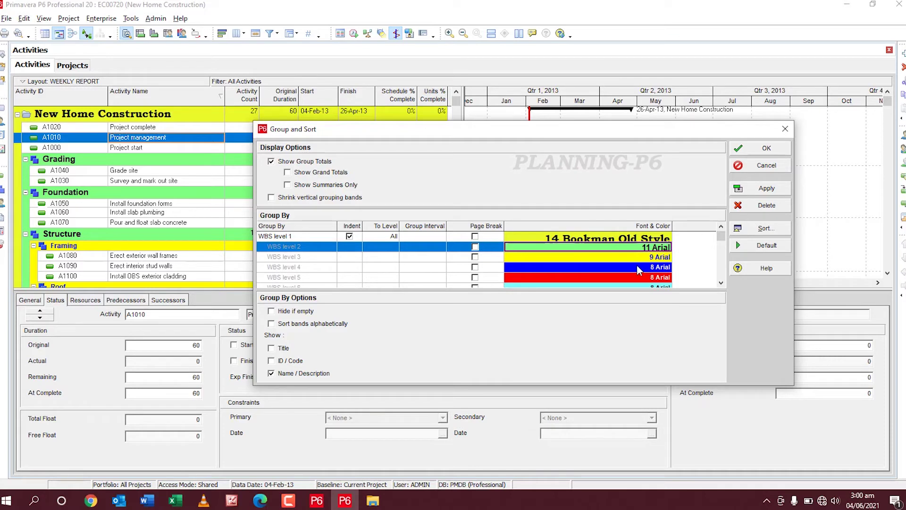
pyautogui.doubleClick(633, 246)
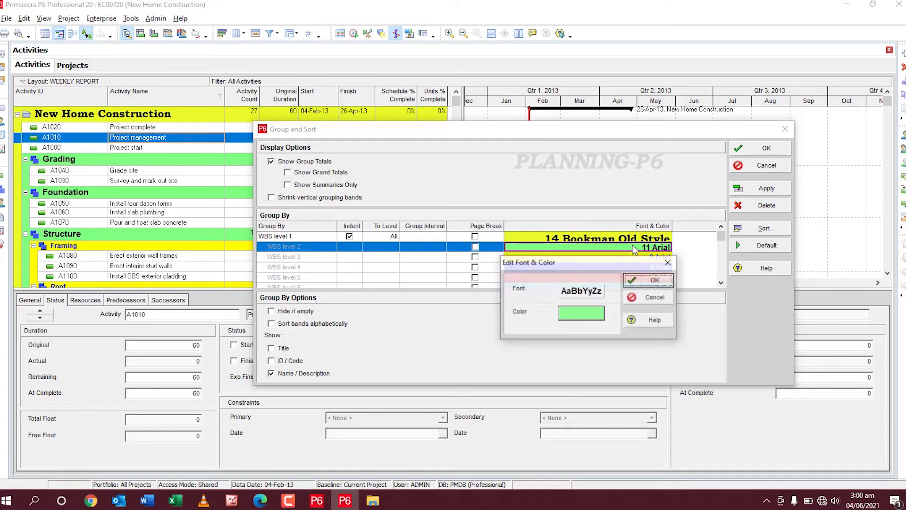
pyautogui.click(592, 314)
pyautogui.click(429, 179)
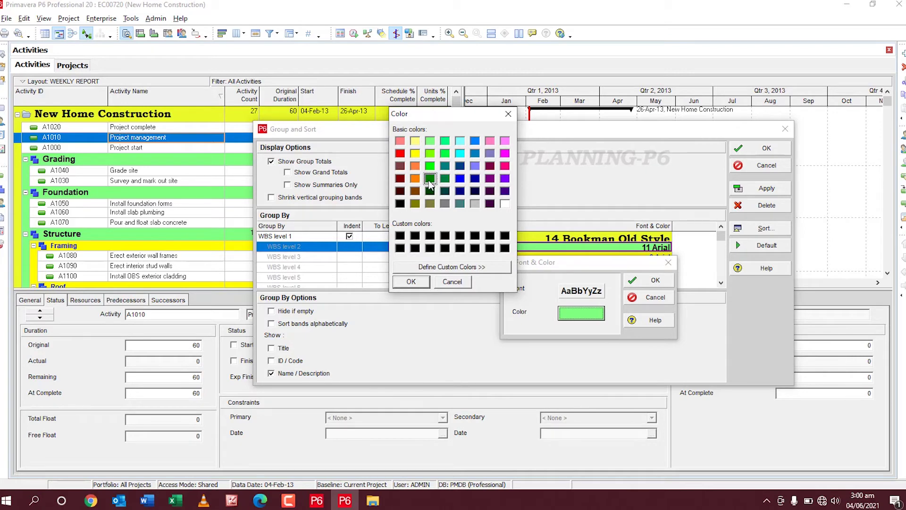
pyautogui.click(437, 267)
pyautogui.moveTo(646, 208); pyautogui.dragTo(640, 214)
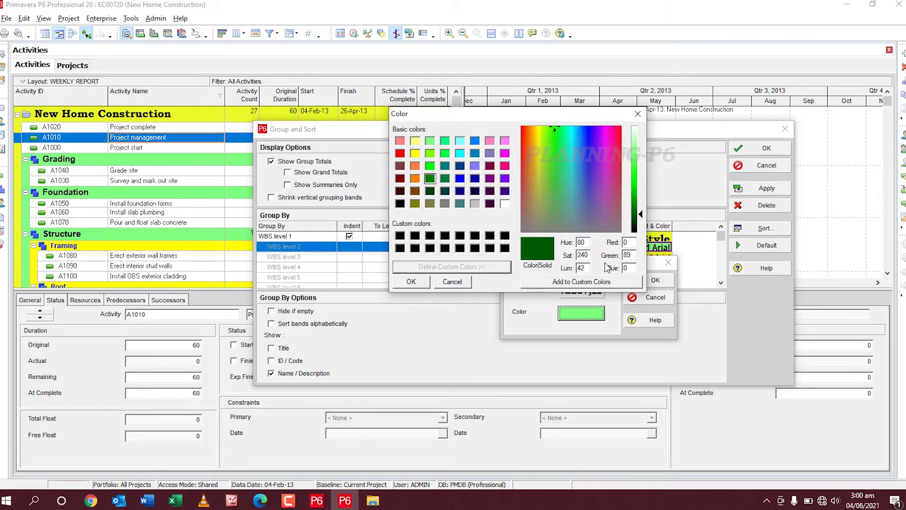
pyautogui.click(414, 282)
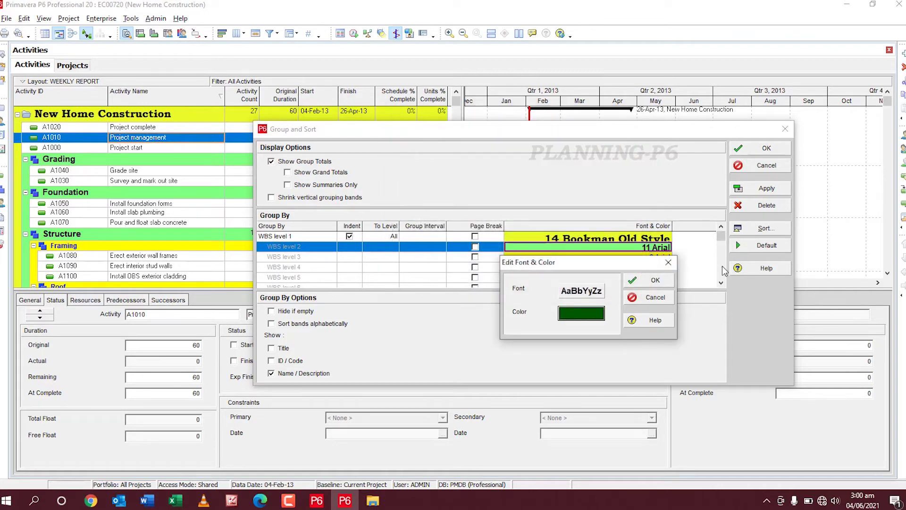
# Step: Choose Bookman Old Style at size 12 as the WBS level 2 band font
pyautogui.click(574, 290)
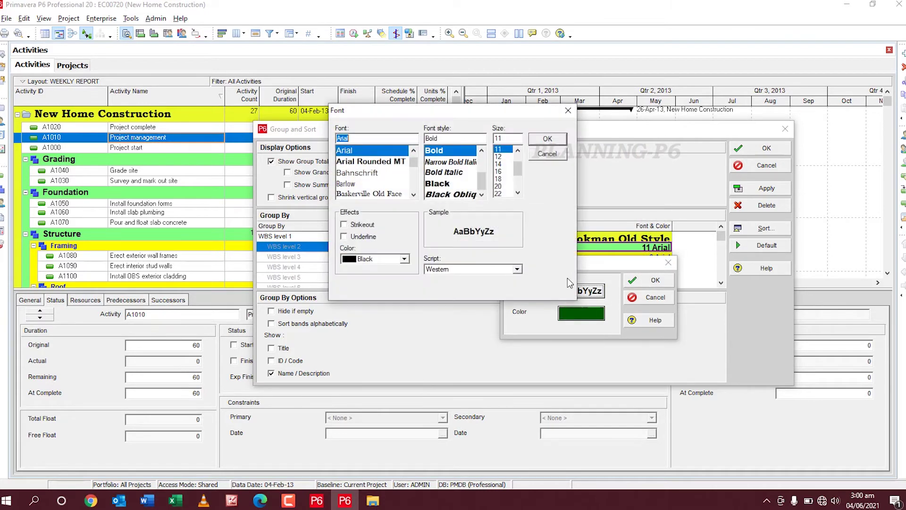
pyautogui.scroll(-1, 365, 176)
pyautogui.scroll(-5, 364, 176)
pyautogui.click(372, 162)
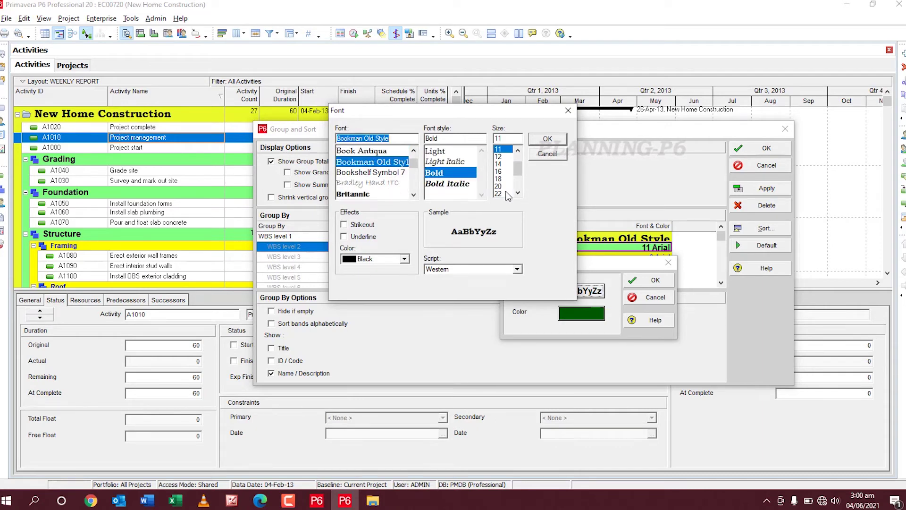
pyautogui.click(499, 157)
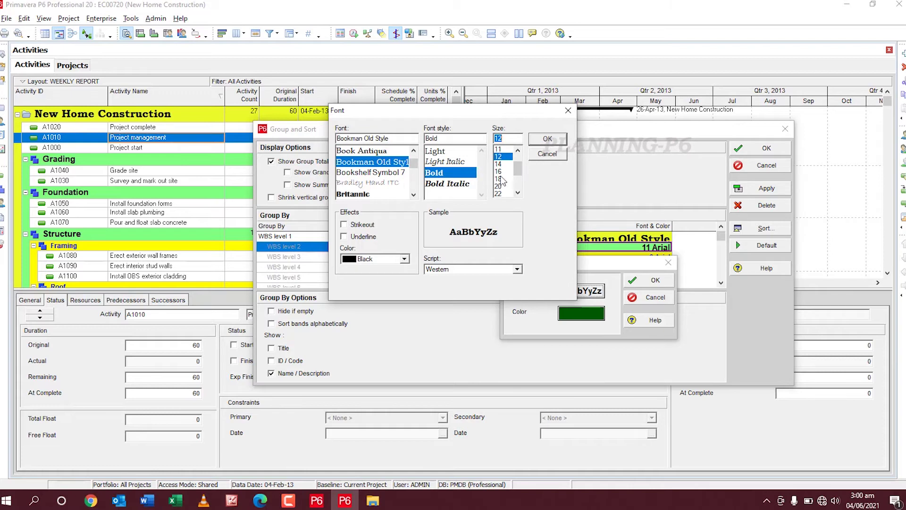
# Step: Set the WBS level 2 band's font color to White, accept the font and color settings, and apply them
pyautogui.click(404, 259)
pyautogui.scroll(-1, 384, 297)
pyautogui.scroll(-2, 383, 300)
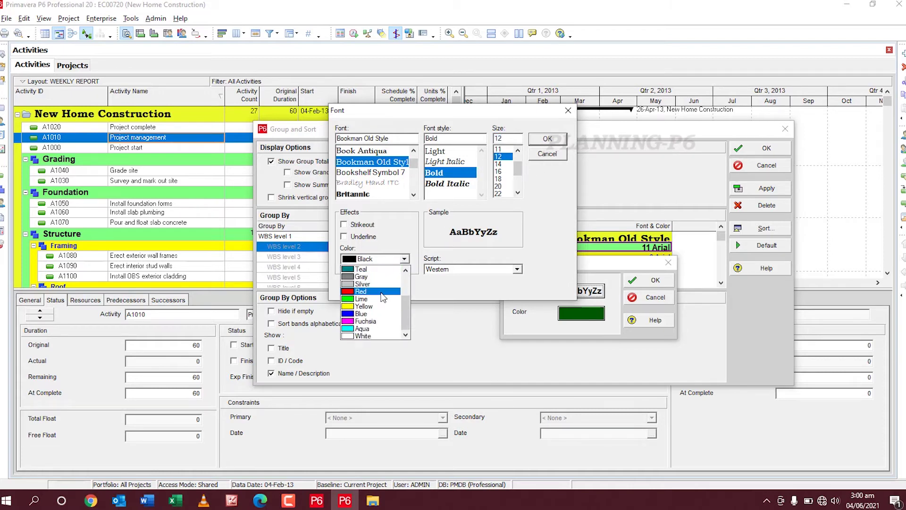
pyautogui.click(372, 334)
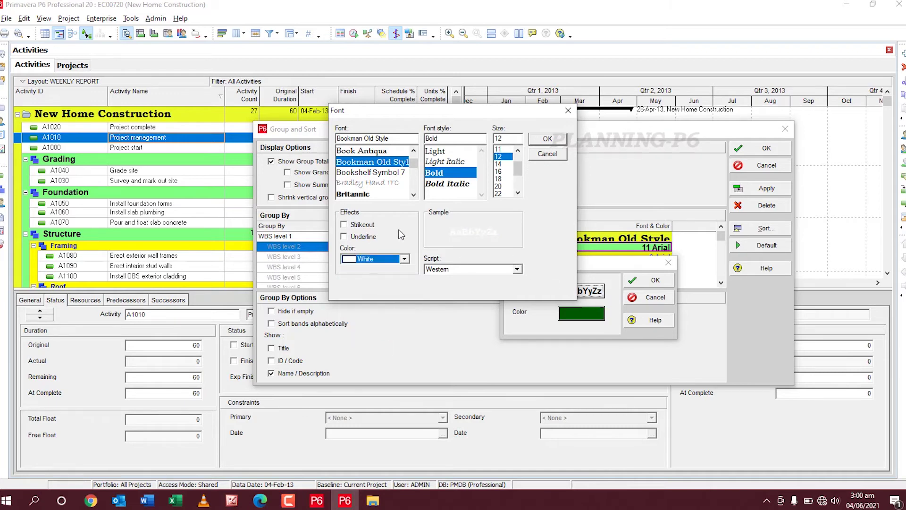
pyautogui.click(547, 139)
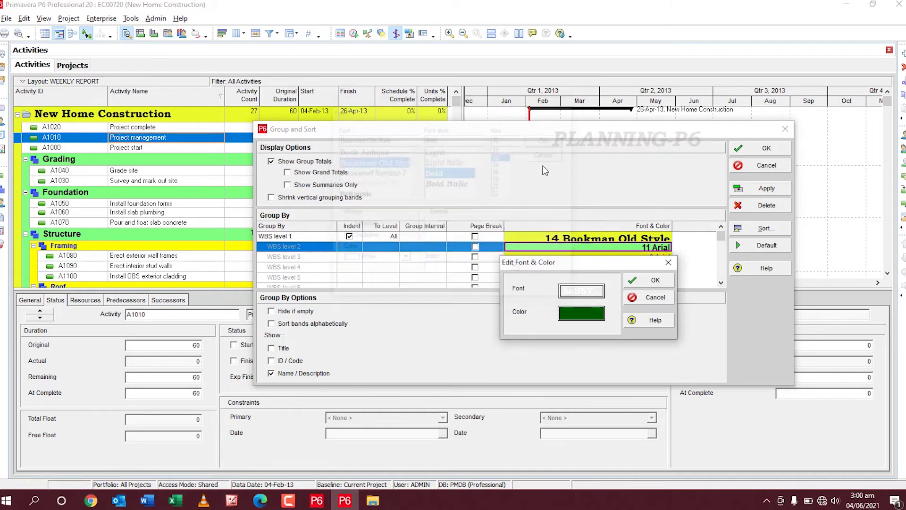
pyautogui.click(651, 280)
pyautogui.click(756, 190)
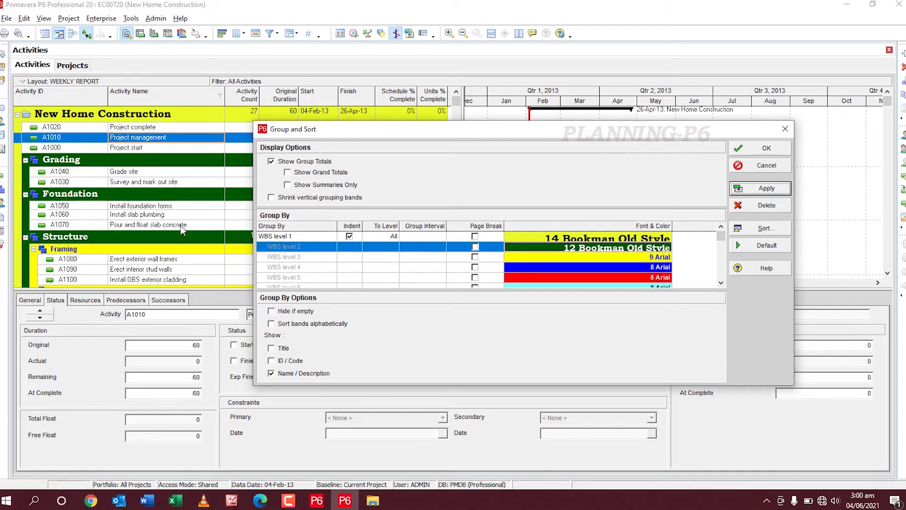
# Step: Set the WBS level 3 band color to a custom dark red with red 94, green 0 and blue 0
pyautogui.scroll(-1, 62, 210)
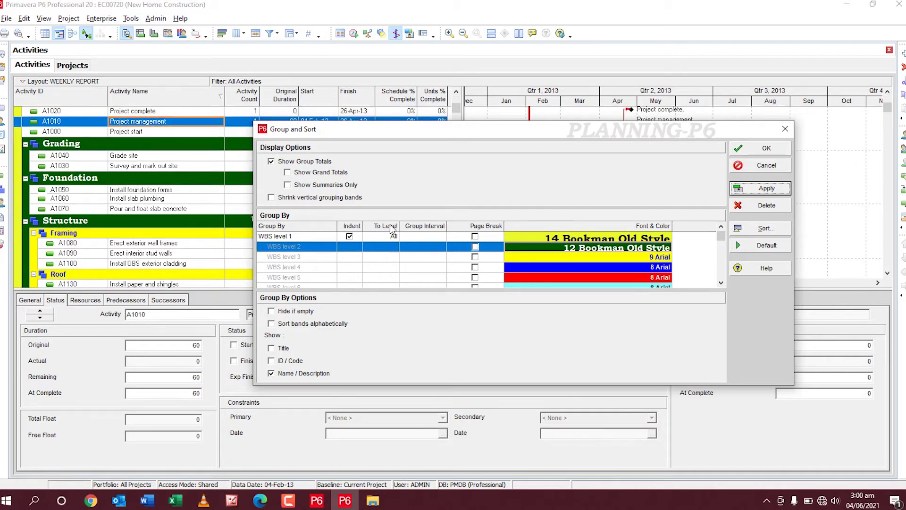
pyautogui.click(567, 256)
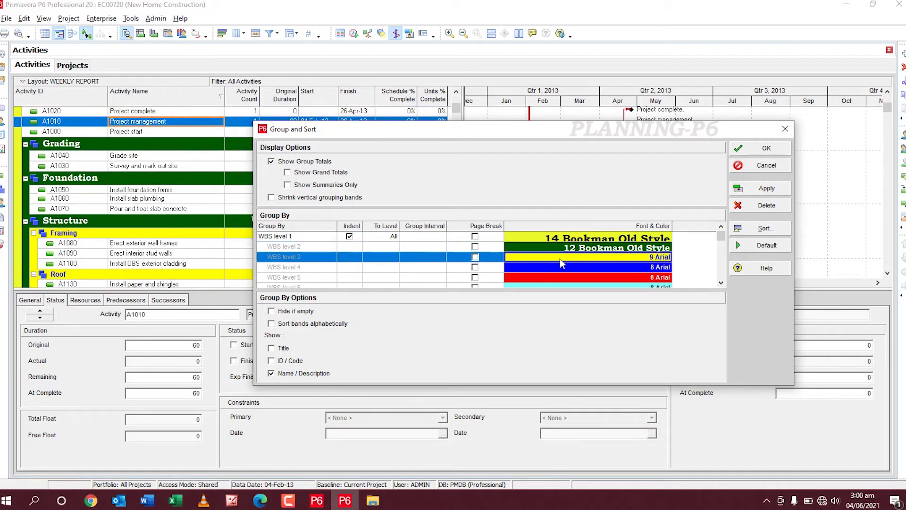
pyautogui.click(560, 259)
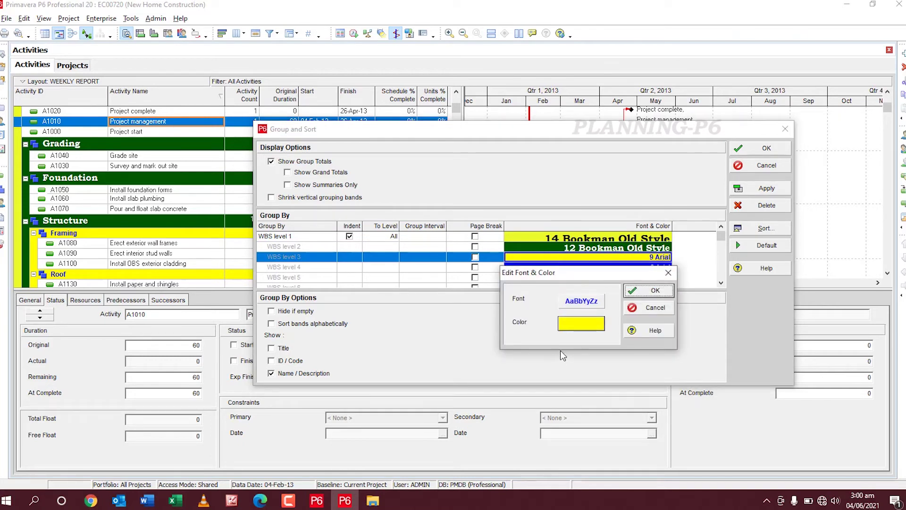
pyautogui.click(573, 322)
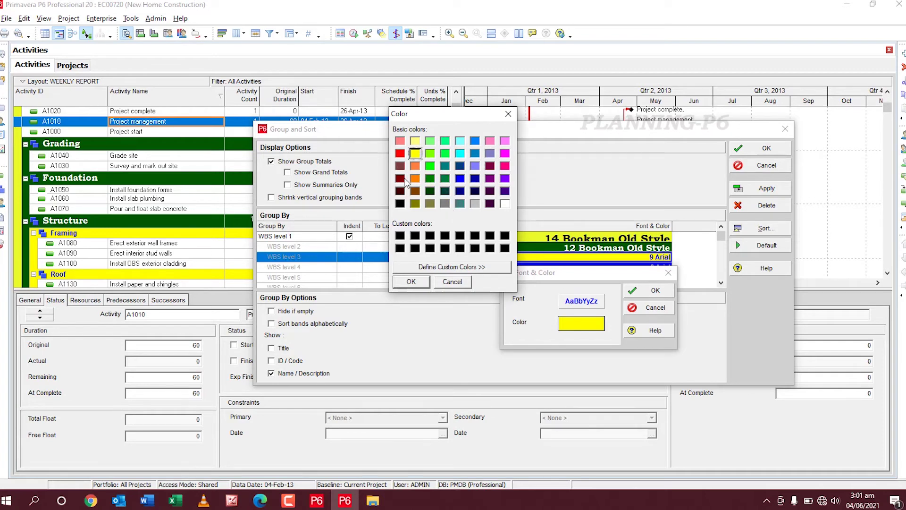
pyautogui.click(440, 268)
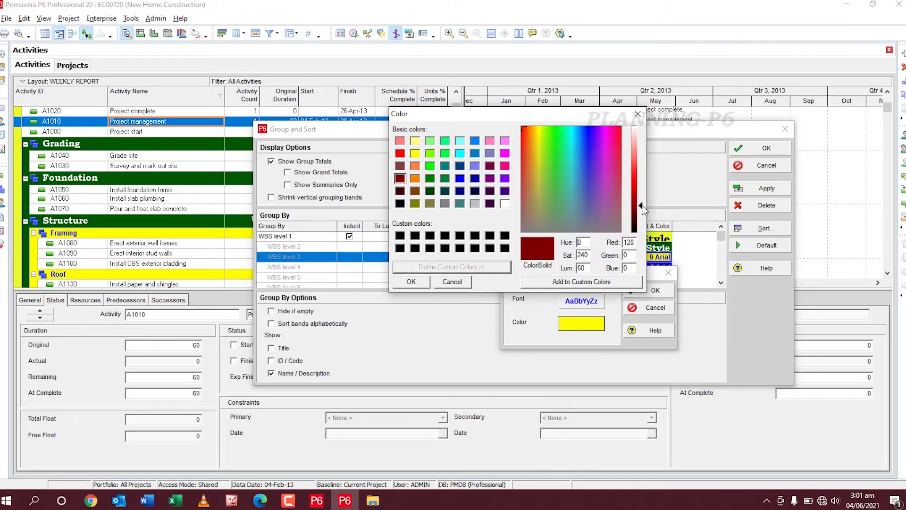
pyautogui.moveTo(644, 205); pyautogui.dragTo(643, 213)
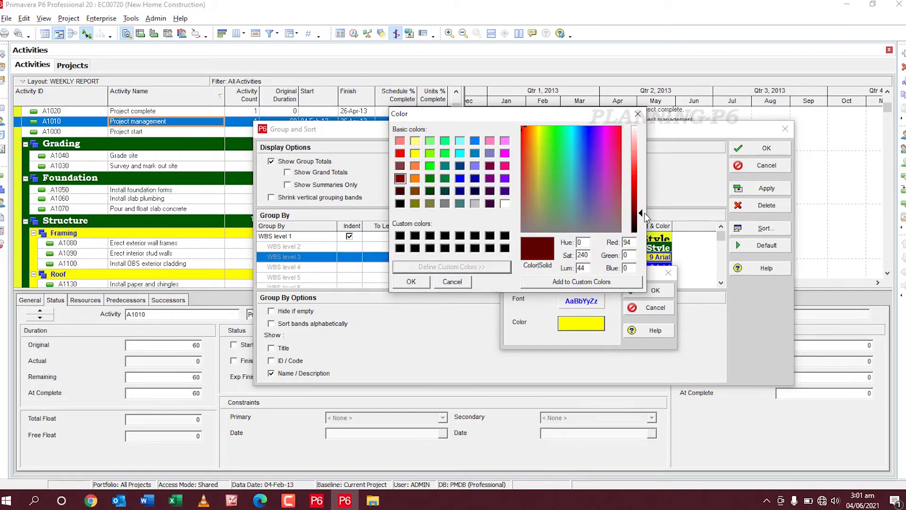
pyautogui.click(411, 282)
pyautogui.click(571, 320)
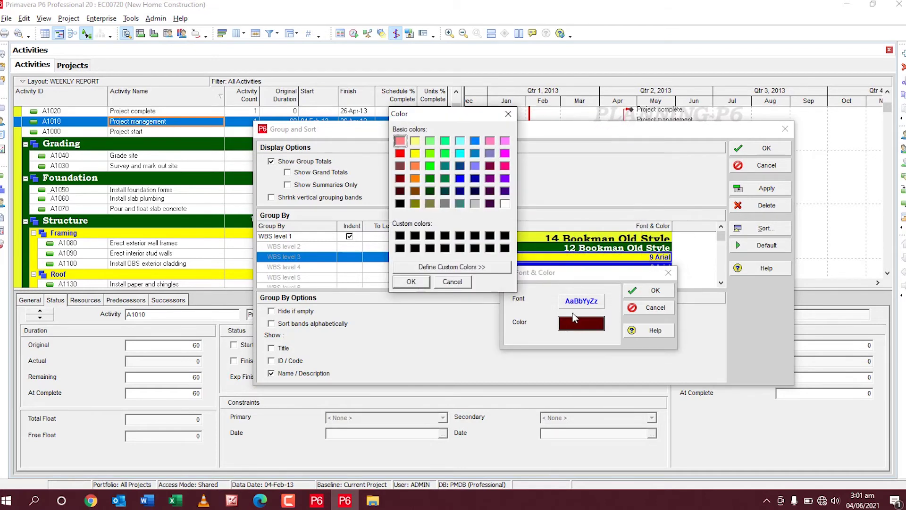
pyautogui.click(420, 283)
# Step: Choose Bookman Old Style at size 11 as the WBS level 3 band font
pyautogui.click(569, 298)
pyautogui.scroll(-5, 366, 171)
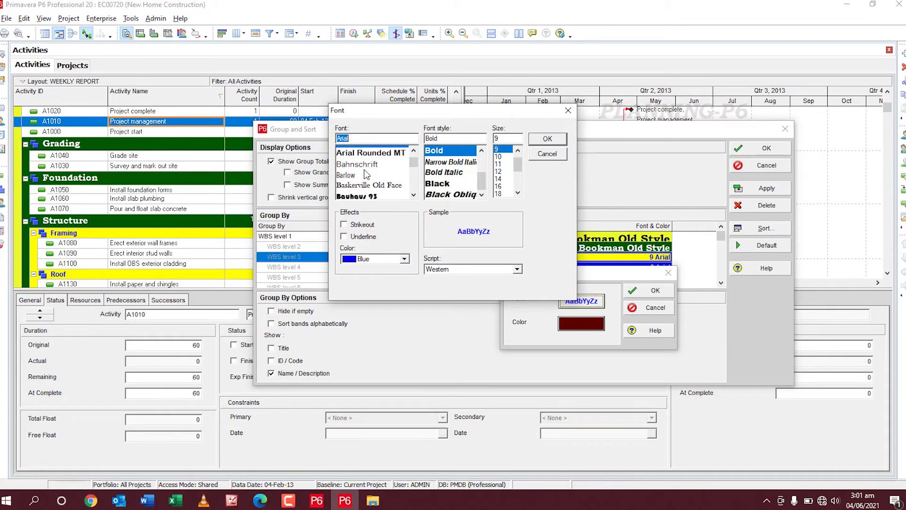
pyautogui.click(370, 162)
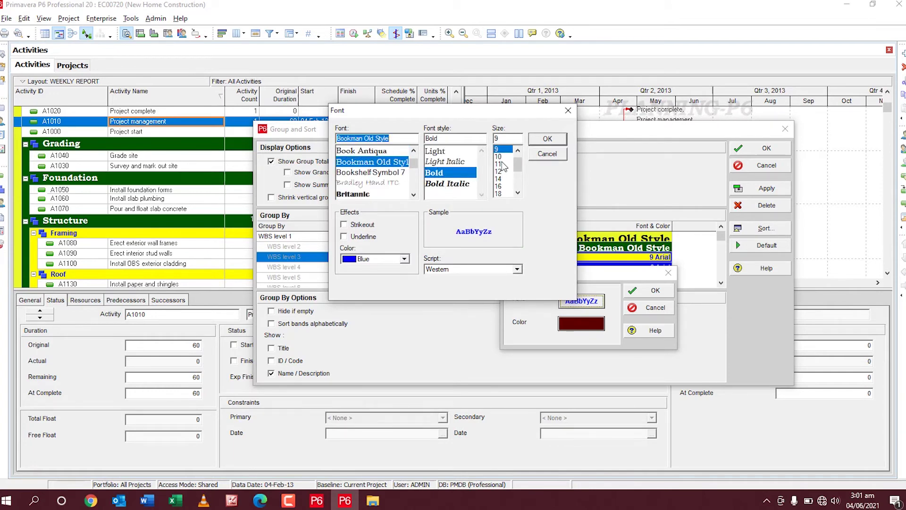
pyautogui.click(499, 165)
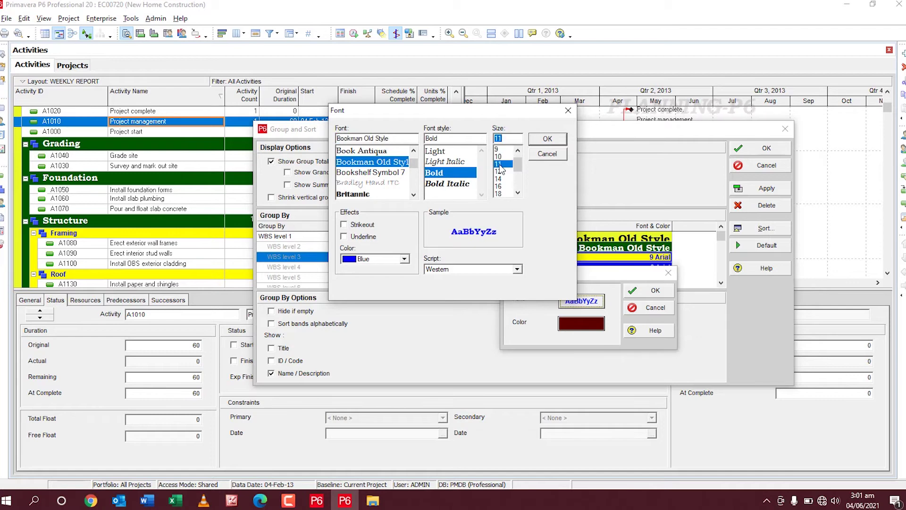
pyautogui.click(547, 139)
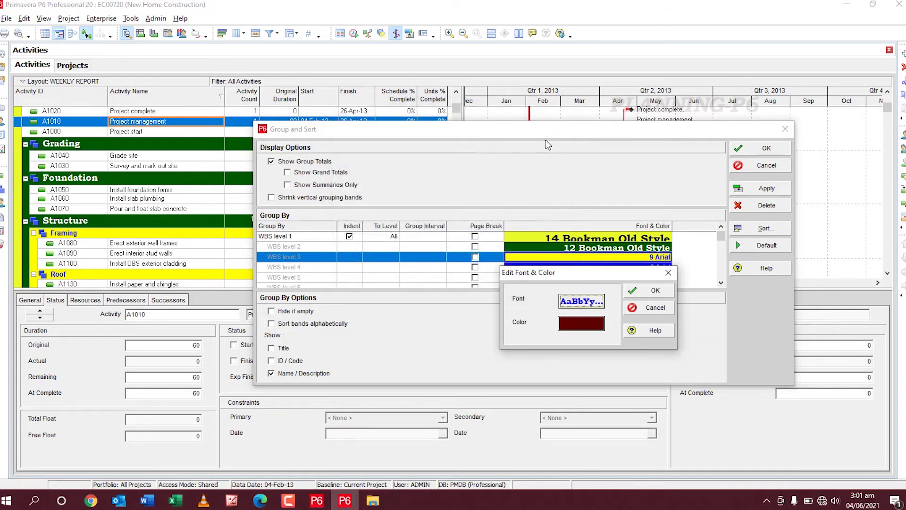
# Step: Set the WBS level 3 band's font color to White, accept the font and color settings, and apply them
pyautogui.click(569, 300)
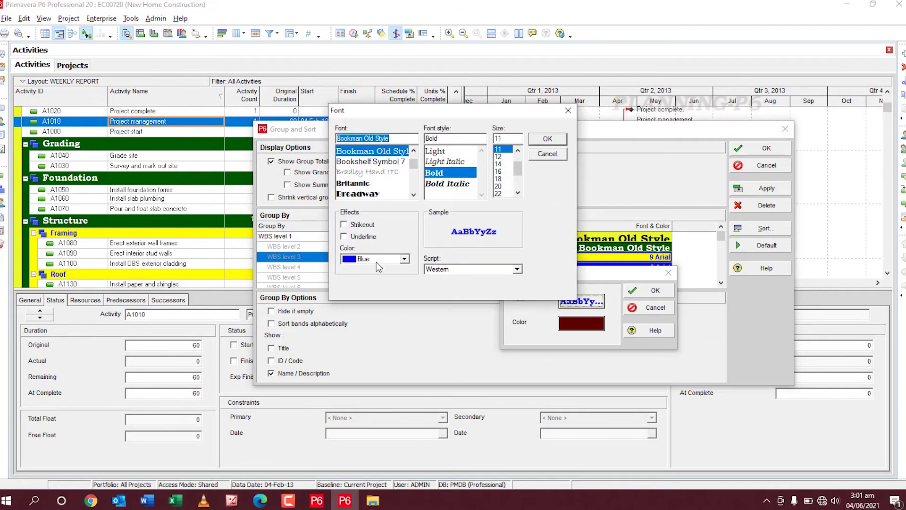
pyautogui.click(404, 258)
pyautogui.click(379, 335)
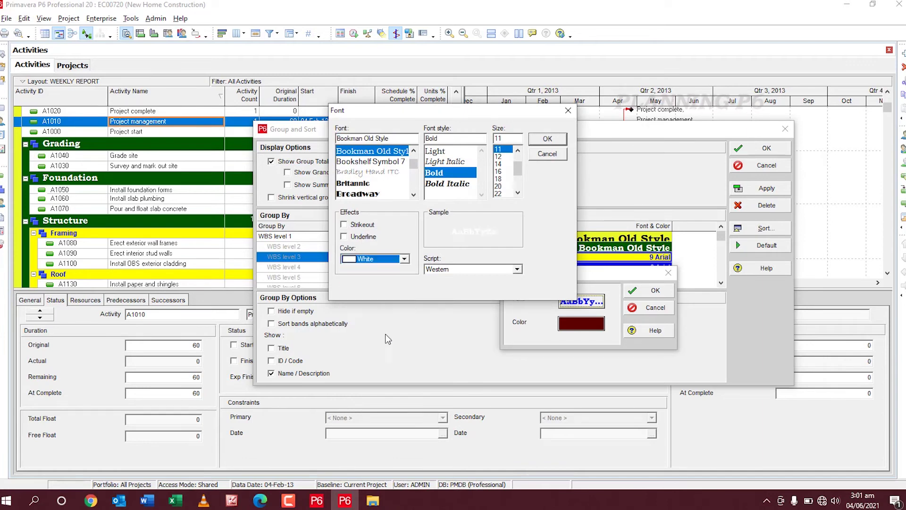
pyautogui.click(547, 141)
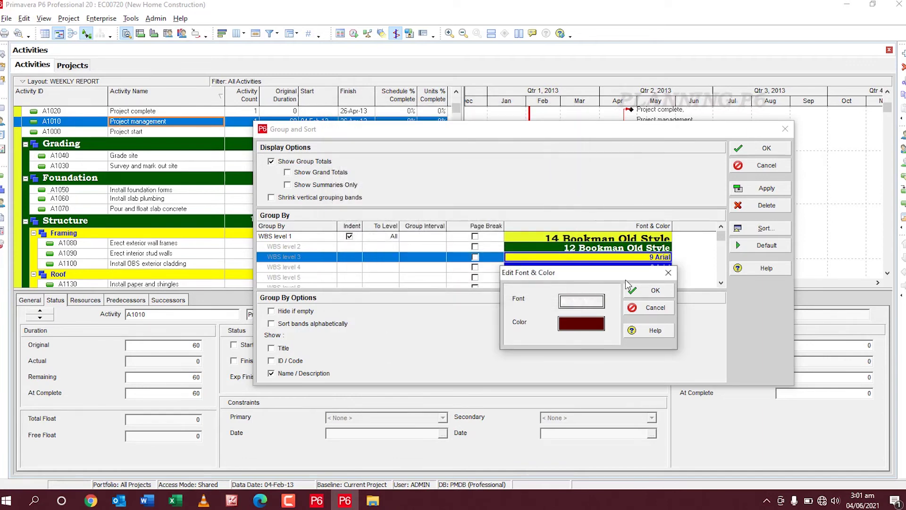
pyautogui.click(637, 292)
pyautogui.click(763, 188)
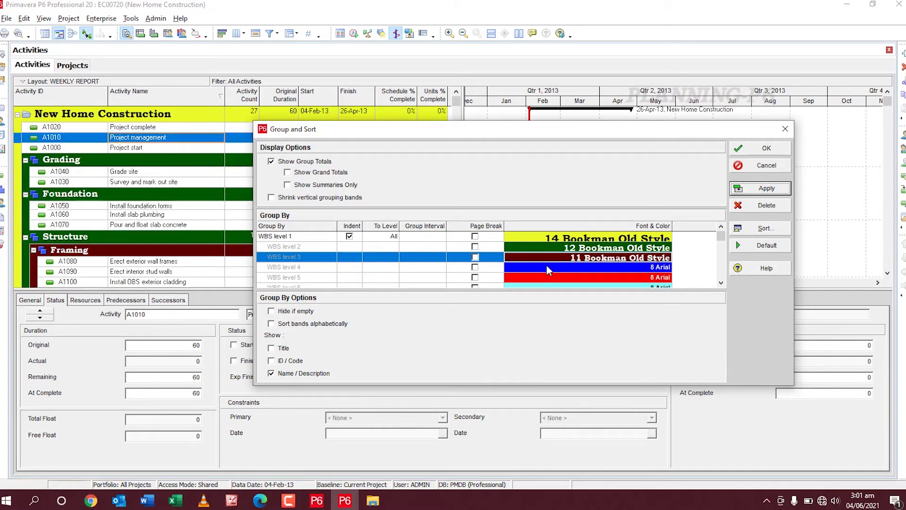
# Step: Set the WBS level 4 band color to a custom dark blue with red 0, green 0 and blue 128
pyautogui.scroll(-2, 118, 217)
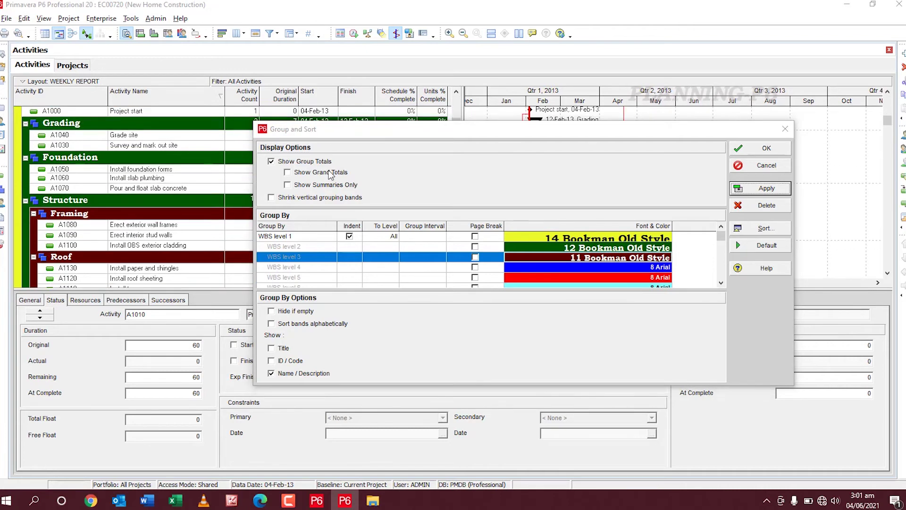
pyautogui.scroll(-3, 118, 217)
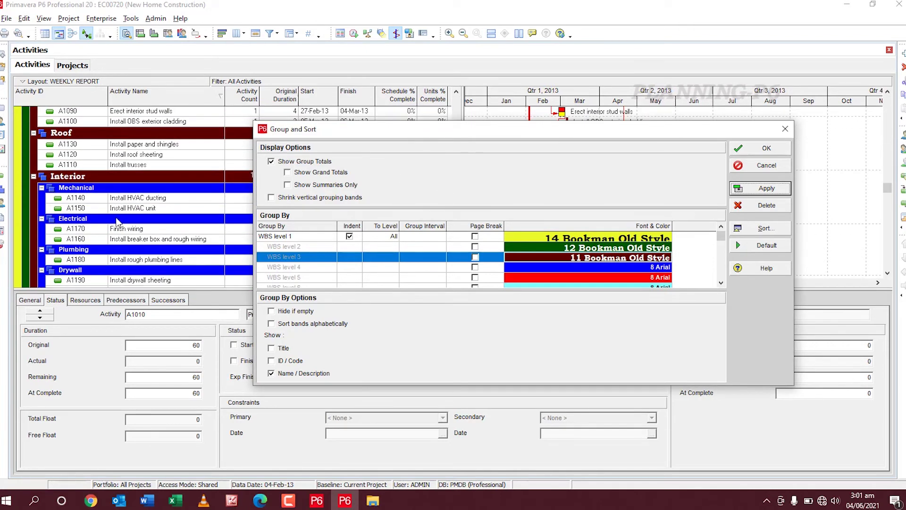
pyautogui.scroll(-3, 113, 207)
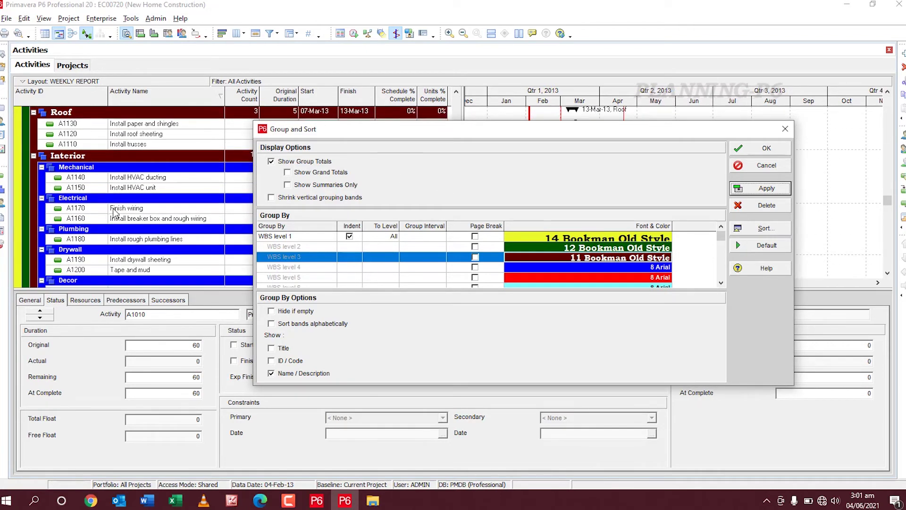
pyautogui.scroll(-1, 123, 200)
pyautogui.scroll(3, 123, 203)
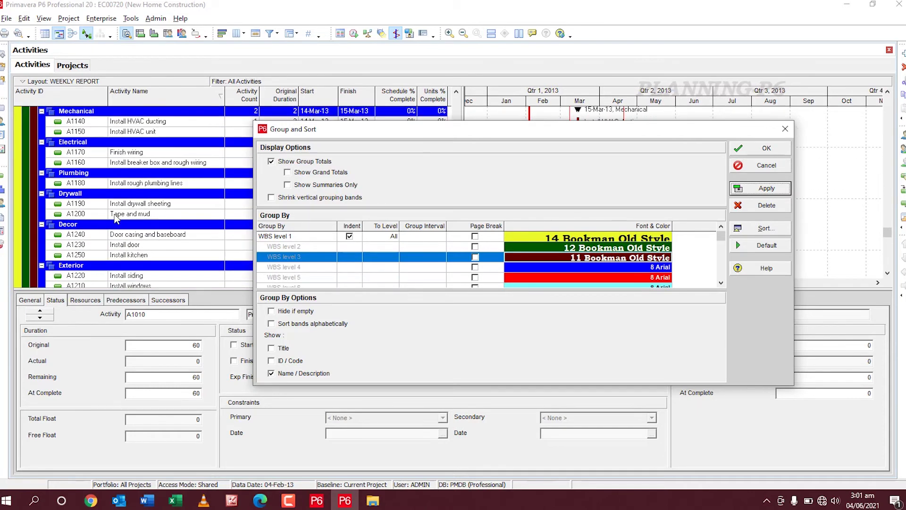
pyautogui.click(581, 266)
pyautogui.click(581, 265)
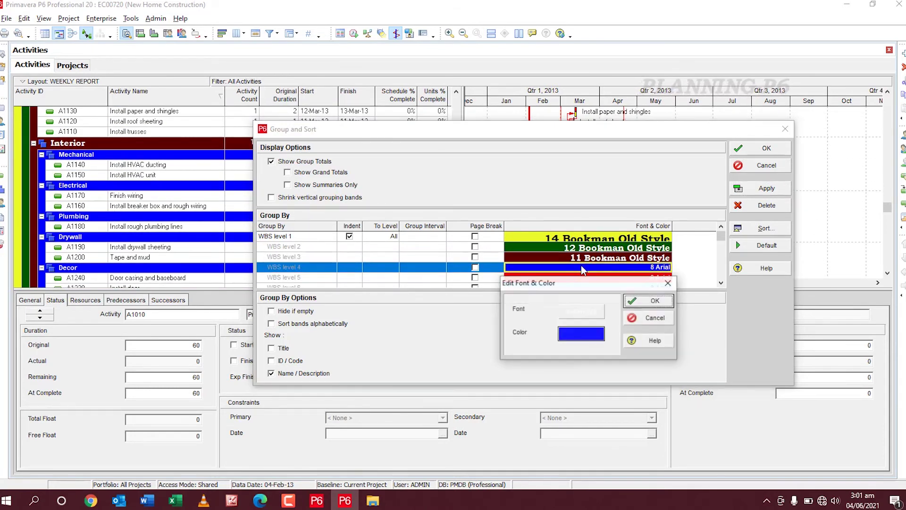
pyautogui.click(581, 335)
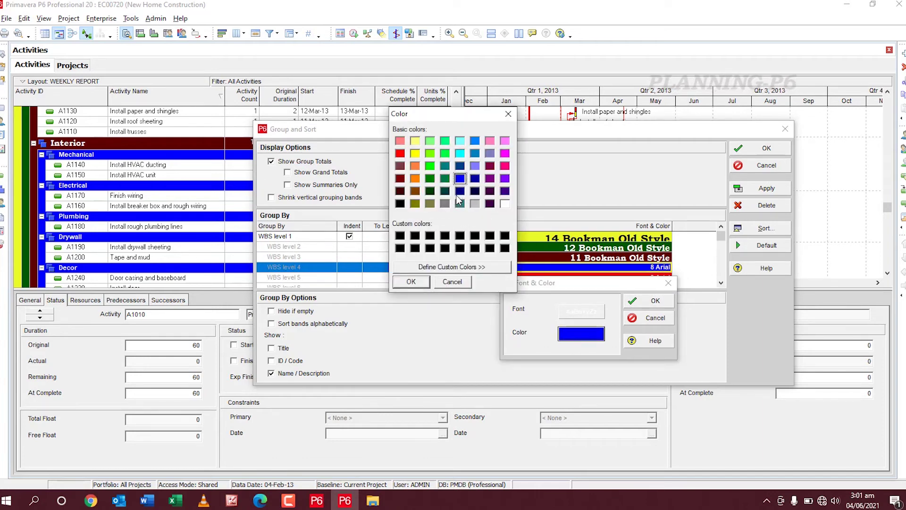
pyautogui.click(451, 267)
pyautogui.moveTo(639, 182); pyautogui.dragTo(639, 209)
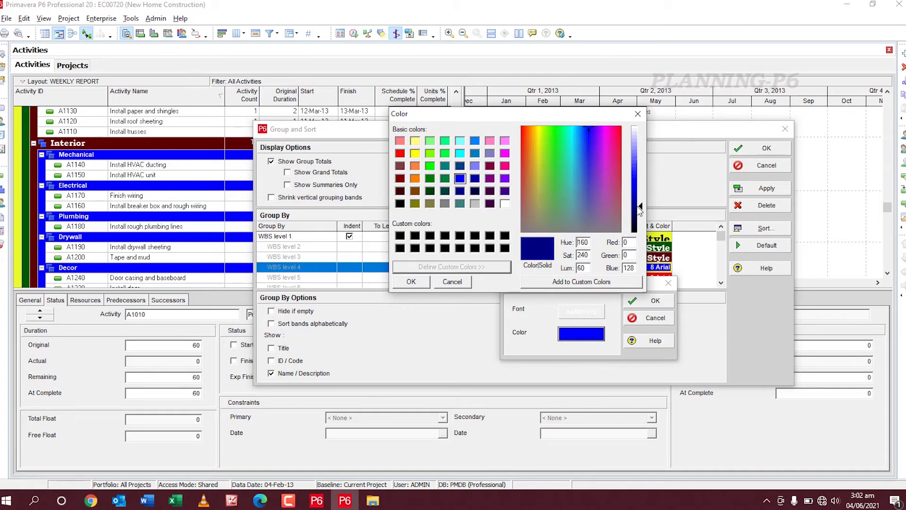
pyautogui.click(411, 281)
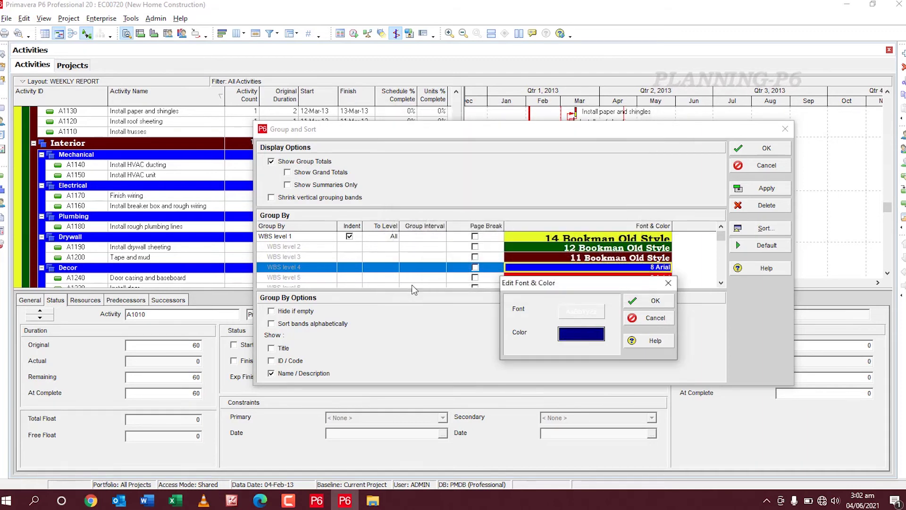
# Step: Choose Bookman Old Style at size 11 as the WBS level 4 band font, then accept and apply the settings
pyautogui.click(593, 316)
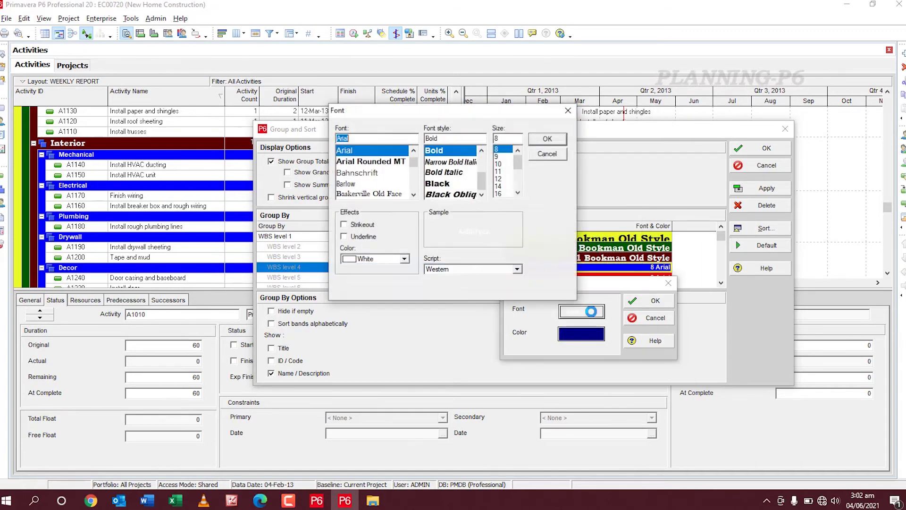
pyautogui.scroll(-3, 382, 188)
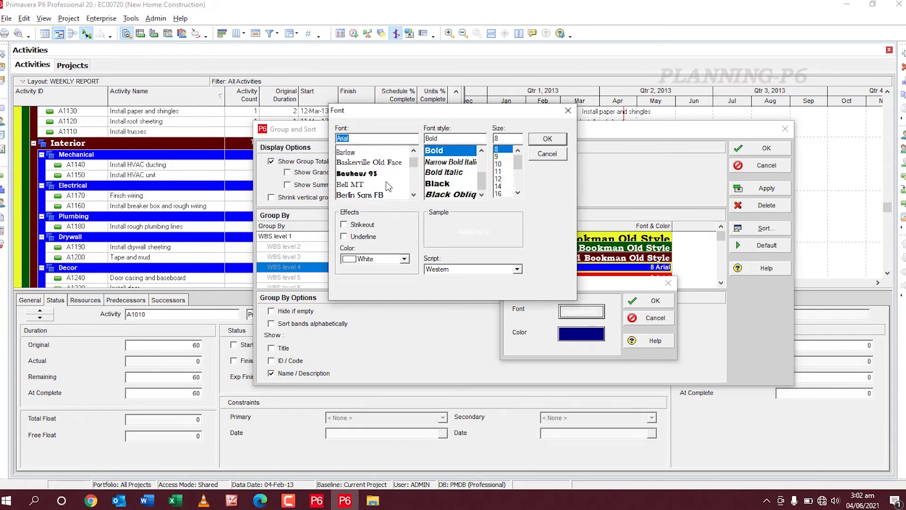
pyautogui.click(394, 163)
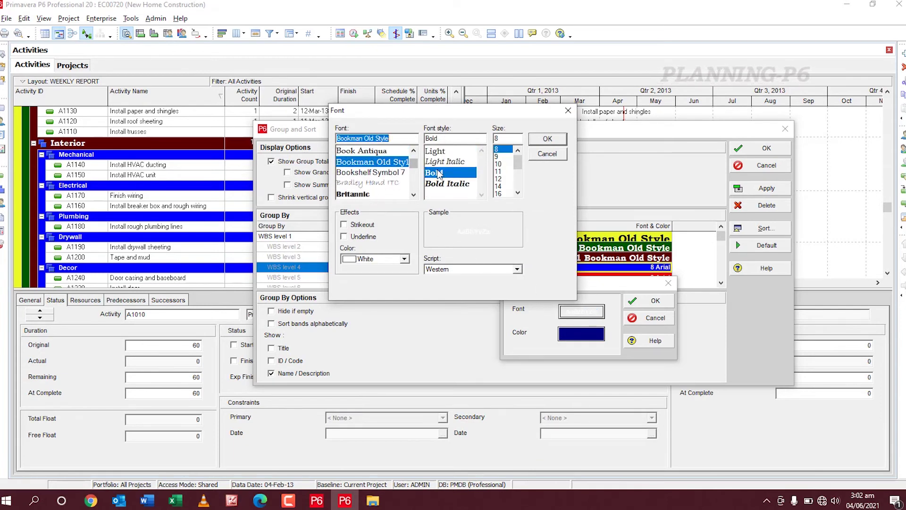
pyautogui.click(498, 172)
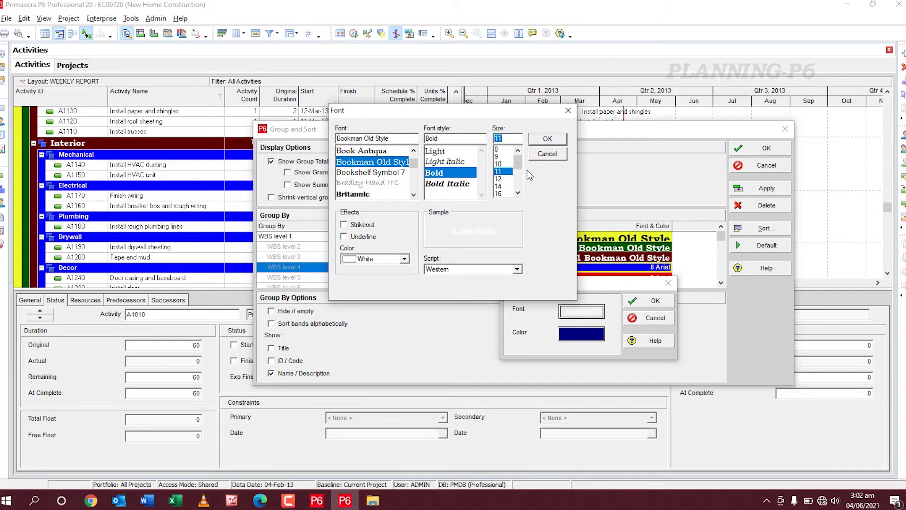
pyautogui.click(548, 139)
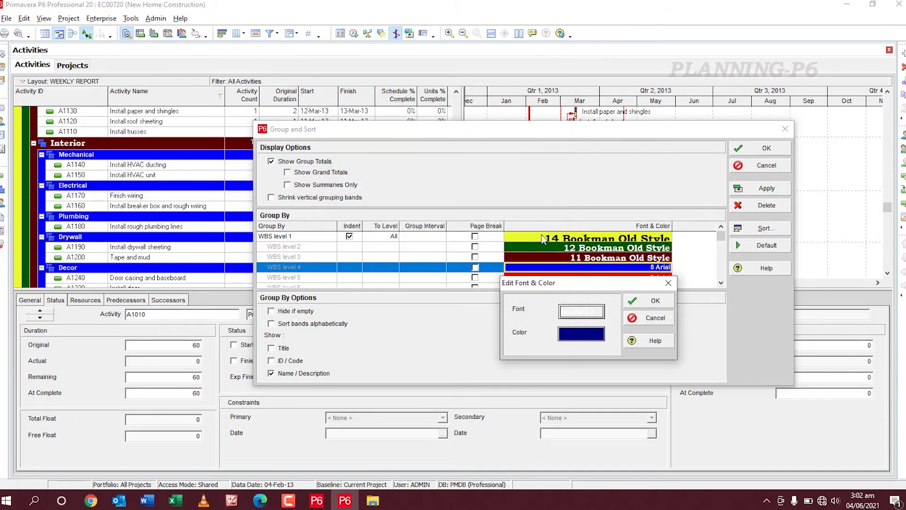
pyautogui.click(654, 301)
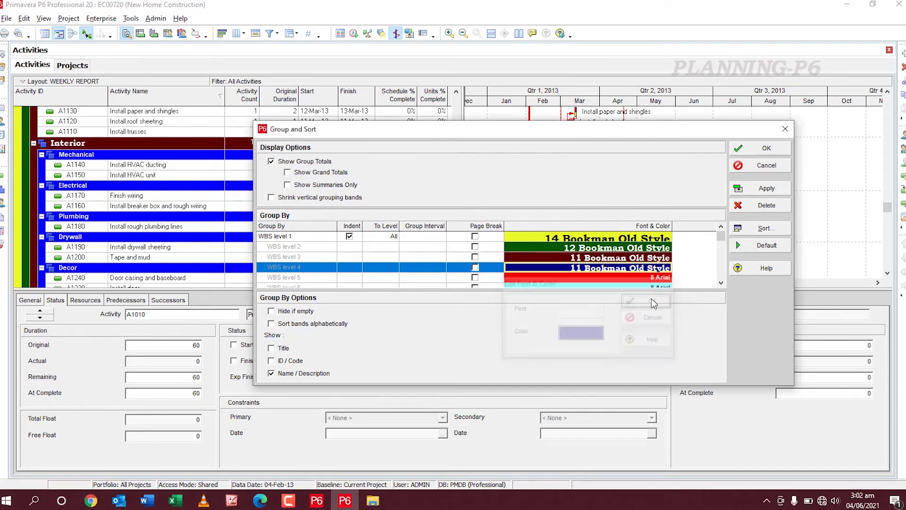
pyautogui.click(746, 187)
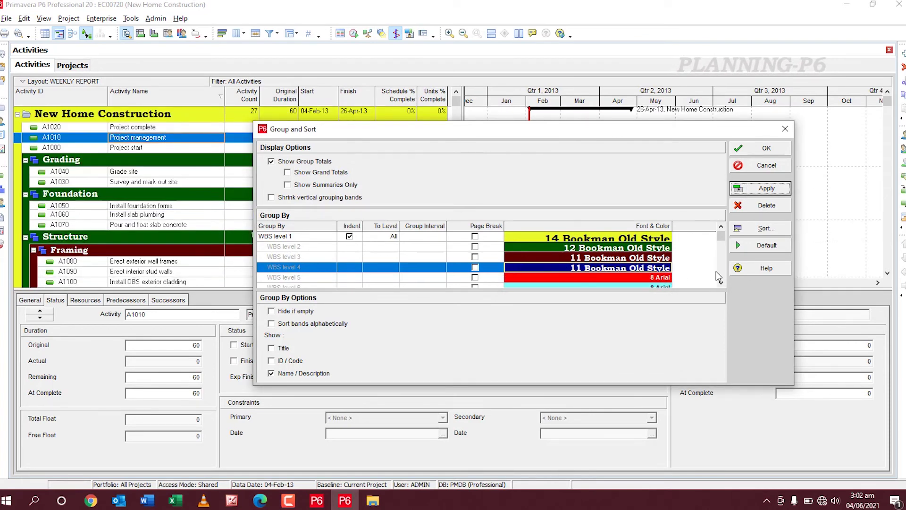
# Step: Look through the WBS level bands down to level 20, accept the Group and Sort settings, and review the formatted bands in the activity table
pyautogui.scroll(-1, 466, 264)
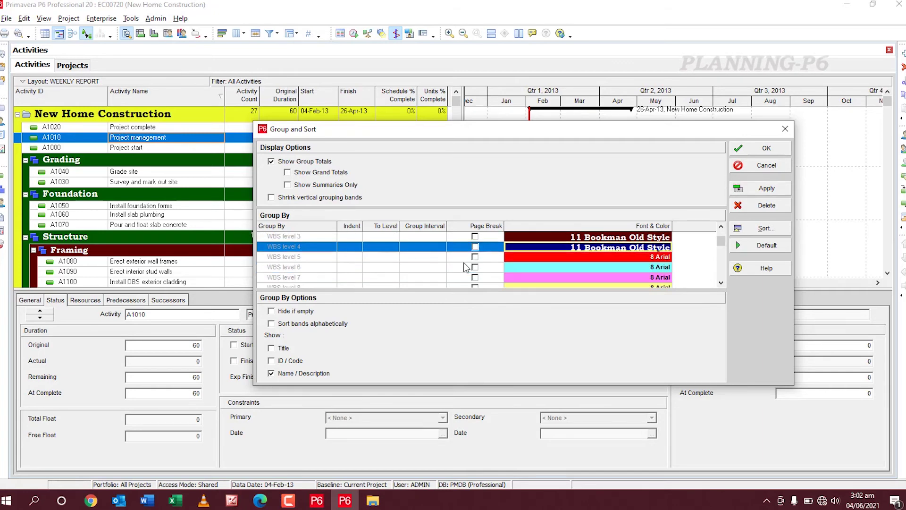
pyautogui.scroll(-4, 466, 263)
pyautogui.scroll(-1, 452, 267)
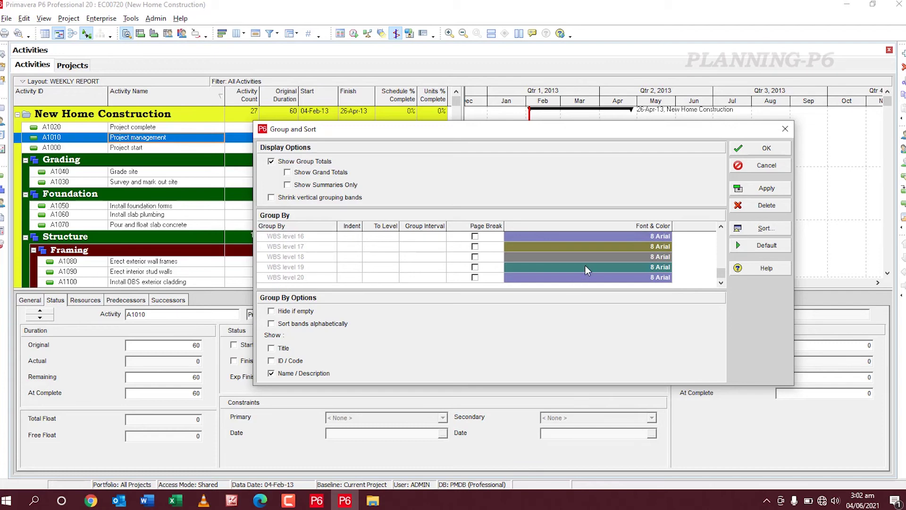
pyautogui.scroll(5, 585, 267)
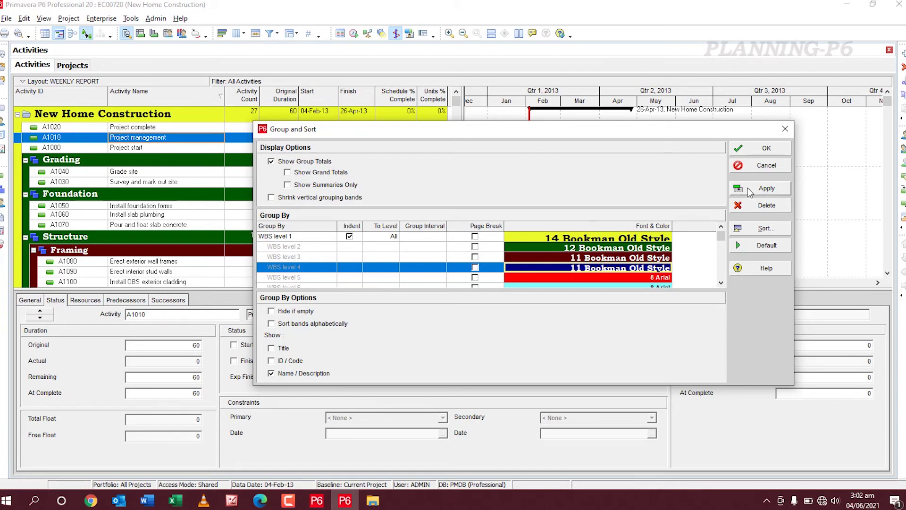
pyautogui.click(751, 149)
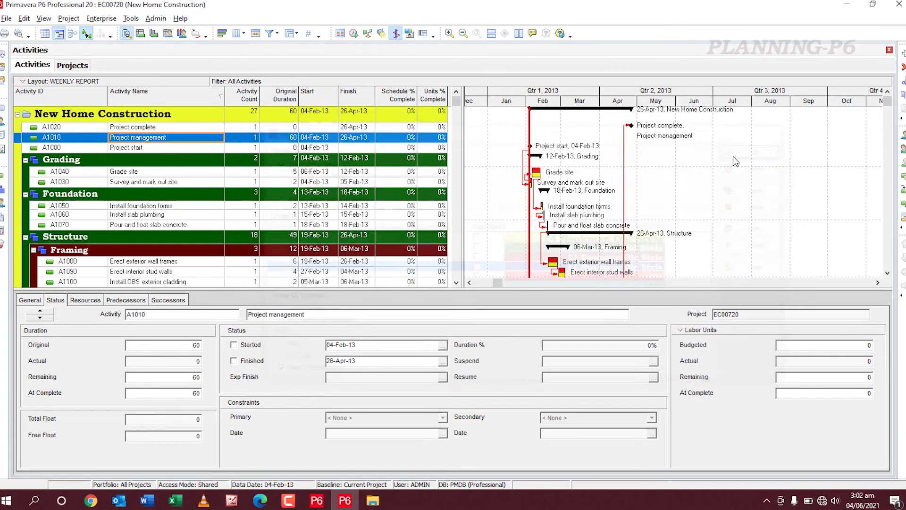
pyautogui.scroll(-6, 371, 222)
pyautogui.scroll(-3, 371, 222)
pyautogui.scroll(4, 372, 208)
pyautogui.scroll(5, 373, 203)
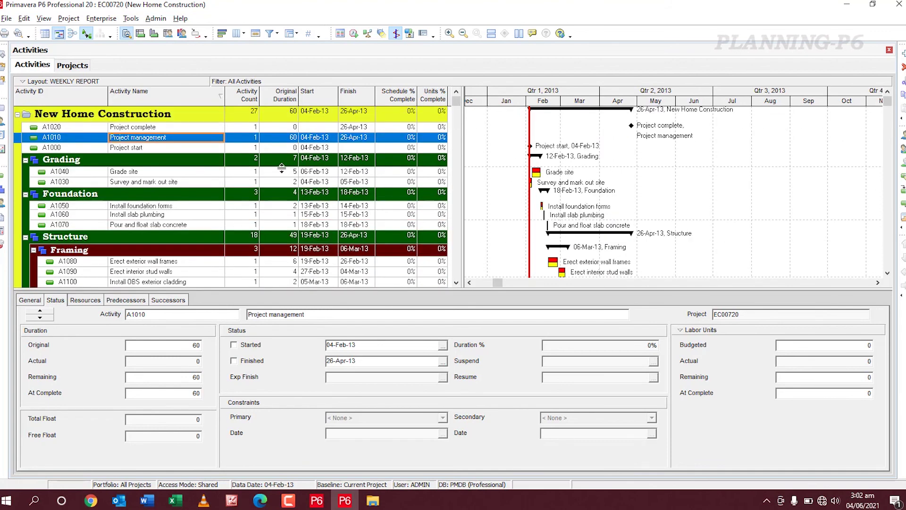